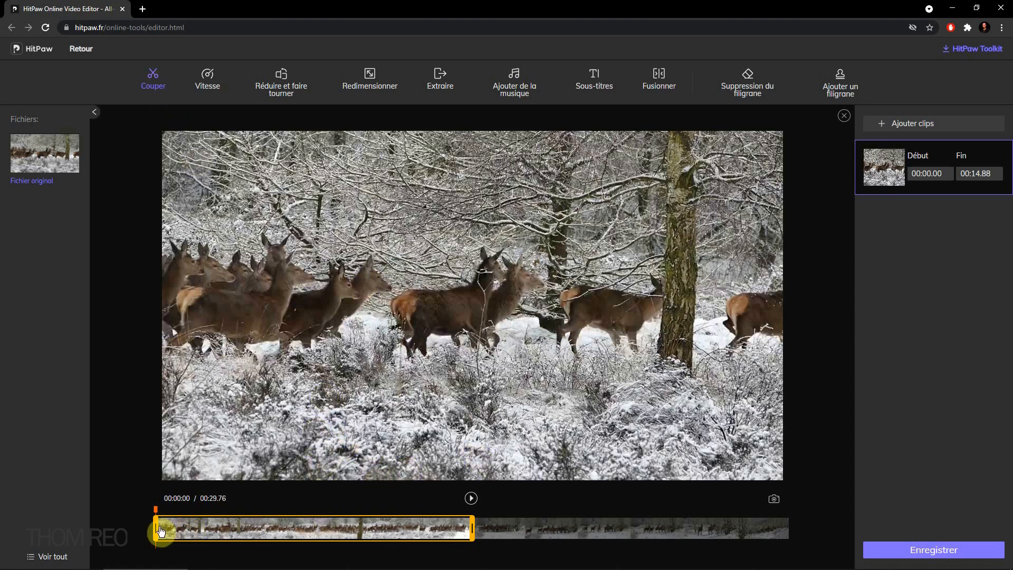
Trim the deer video to the range from 00:10.11 to 00:19.93 and play back the selection
left_click_drag(156, 527, 372, 530)
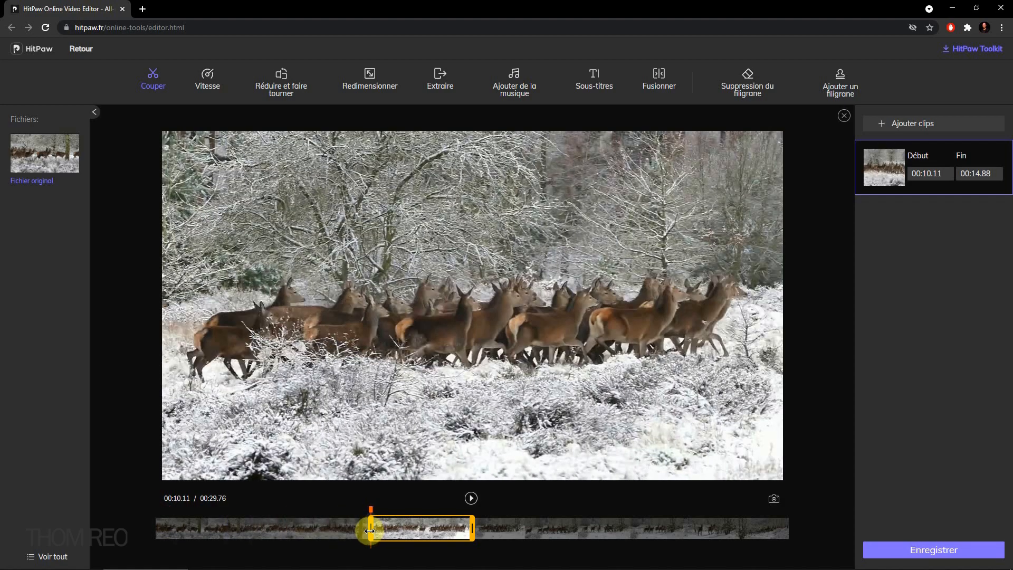
left_click_drag(470, 522, 581, 519)
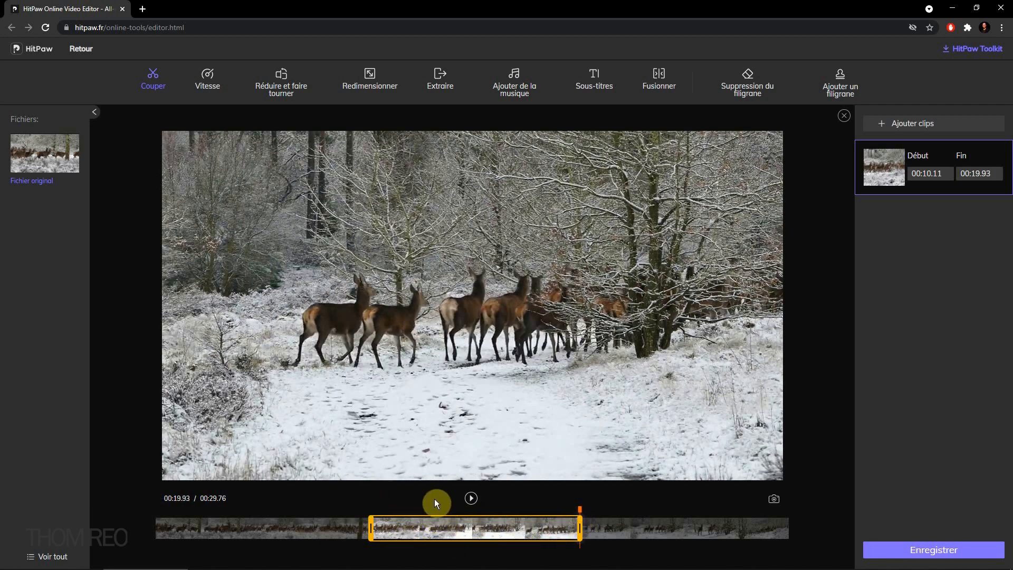
left_click(471, 499)
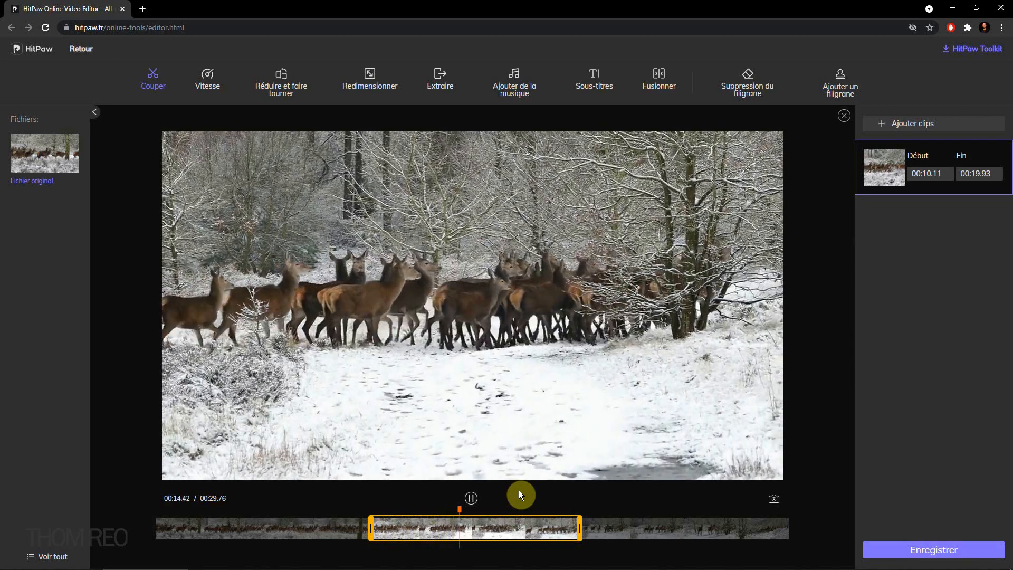
left_click(471, 499)
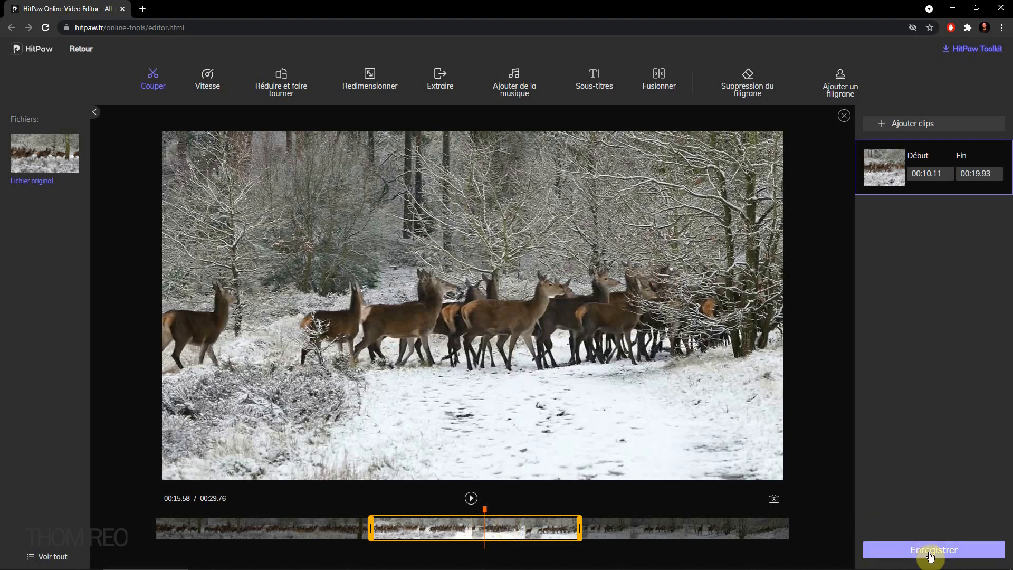
Export and download the trimmed clip, and continue editing the generated file
left_click(913, 549)
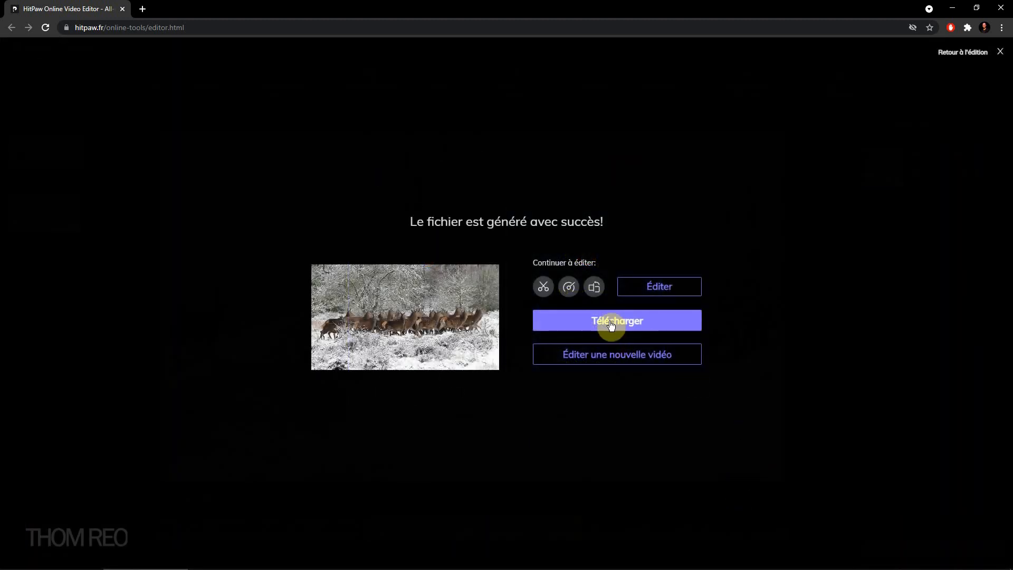
left_click(611, 323)
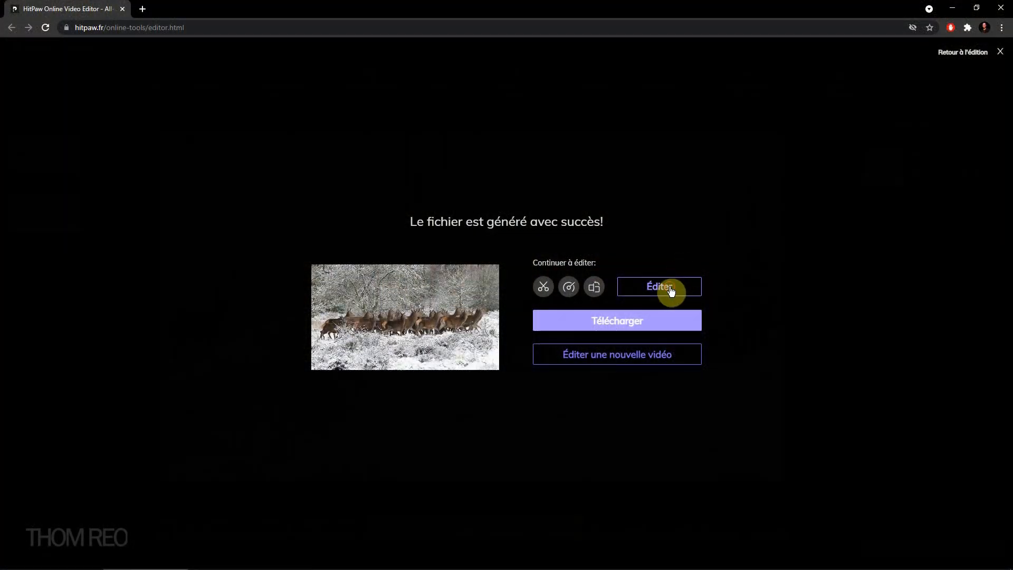
left_click(671, 288)
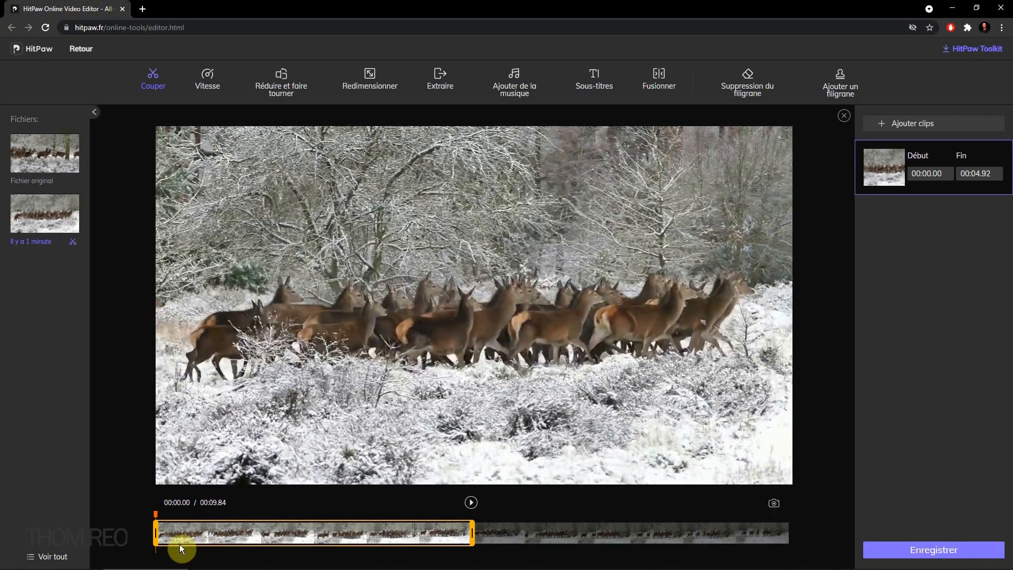
Try playback speeds of x0.50 and x2.00 on the trimmed clip and preview each one
left_click_drag(158, 520, 373, 522)
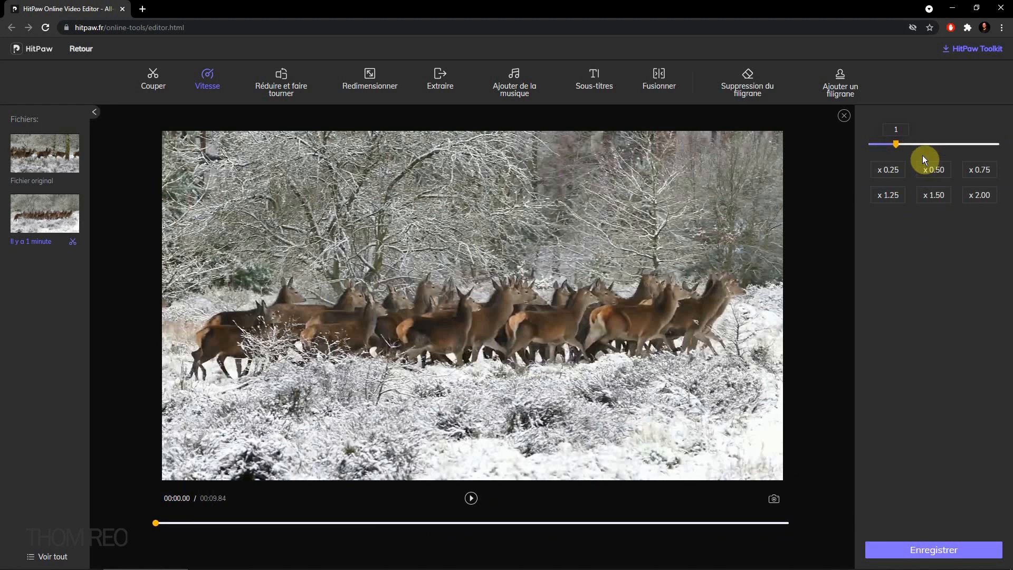
left_click(933, 170)
left_click(471, 498)
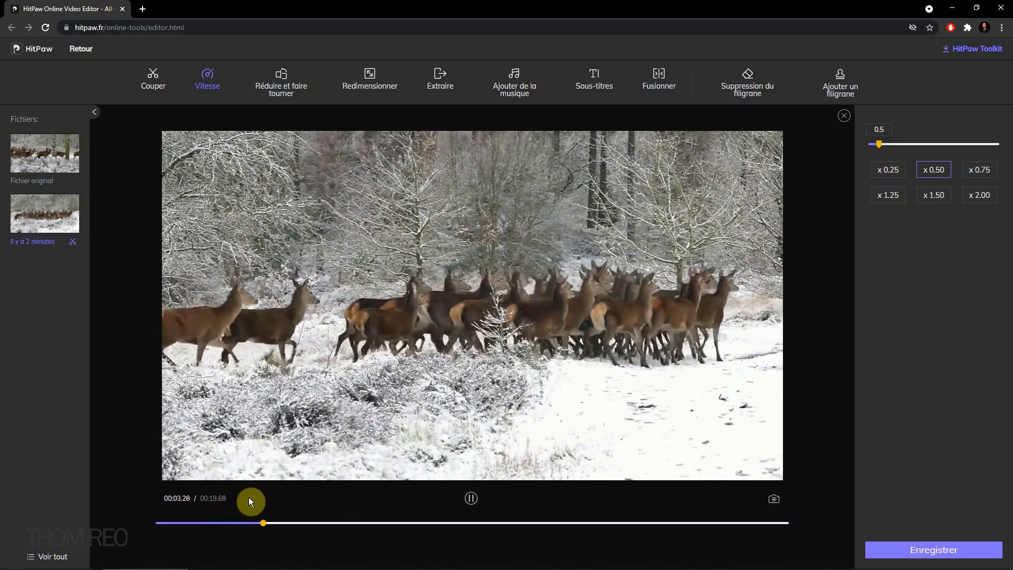
left_click(472, 499)
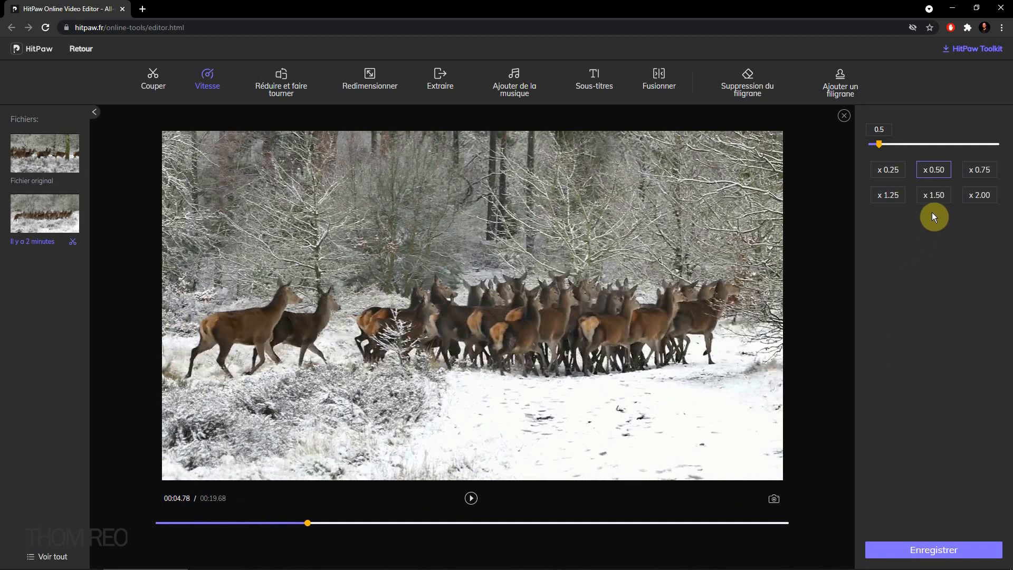
left_click(978, 196)
left_click(481, 499)
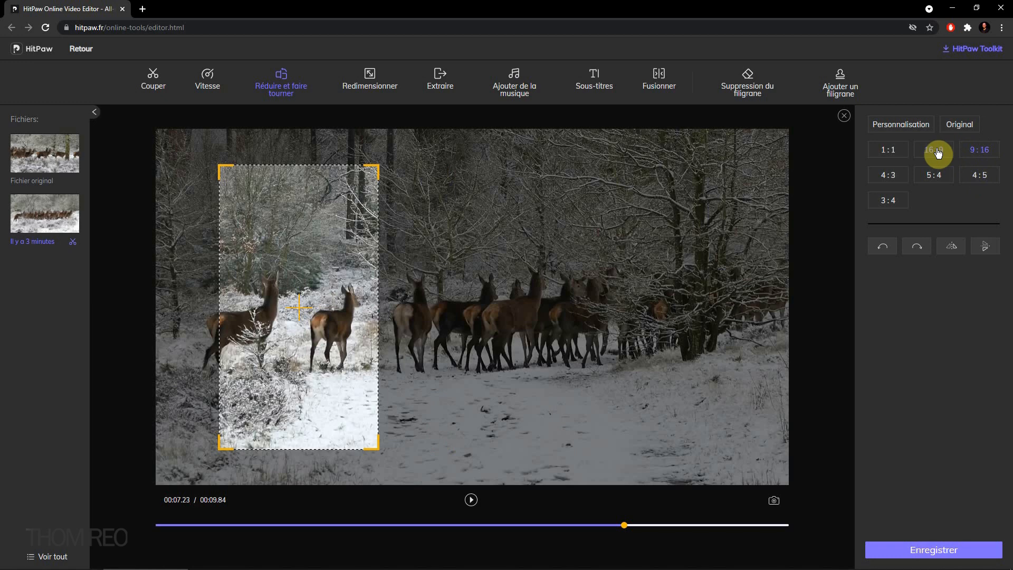
Try the 16:9, 9:16 and 4:3 crop ratios on the clip, moving the 9:16 frame toward the middle of the picture
left_click(933, 149)
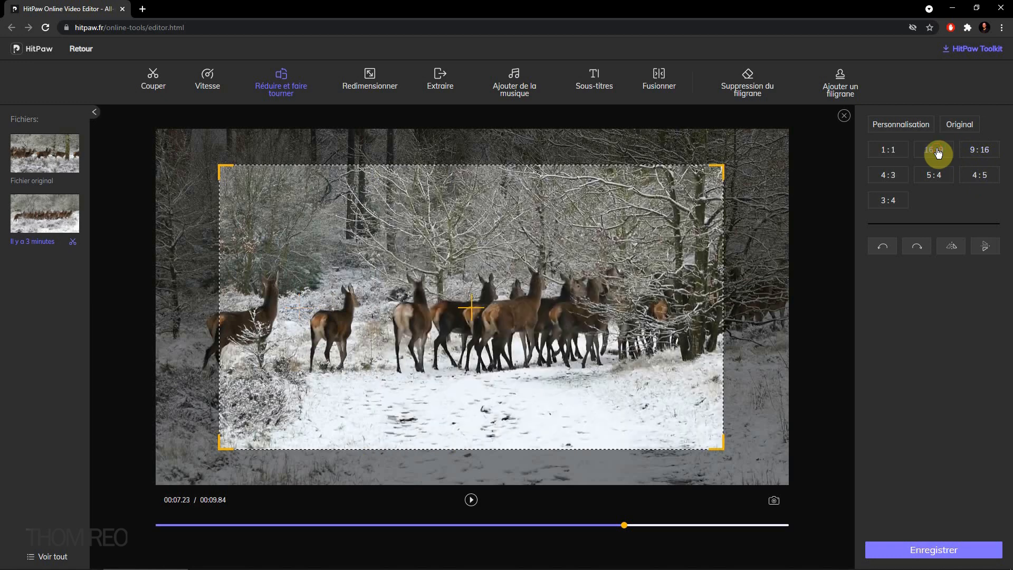
left_click(979, 150)
left_click_drag(305, 248, 508, 261)
left_click(899, 175)
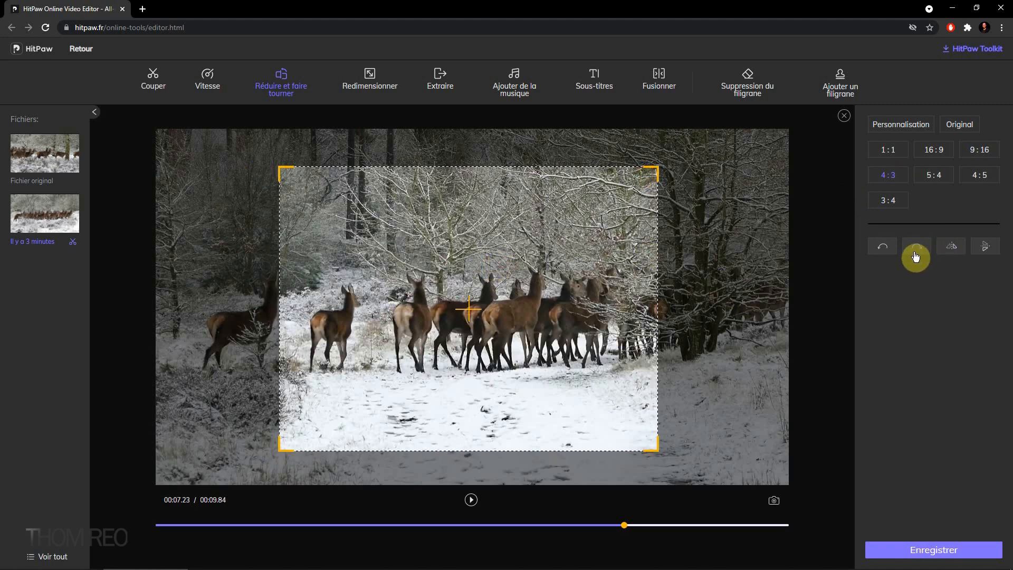
Rotate the clip counterclockwise through four quarter turns to a full revolution
left_click(884, 246)
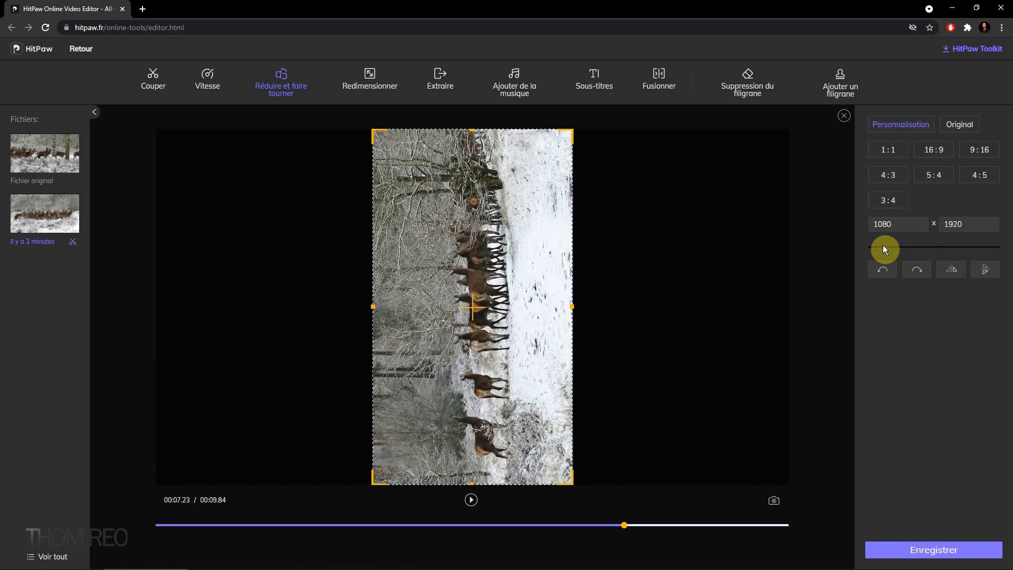
left_click(889, 270)
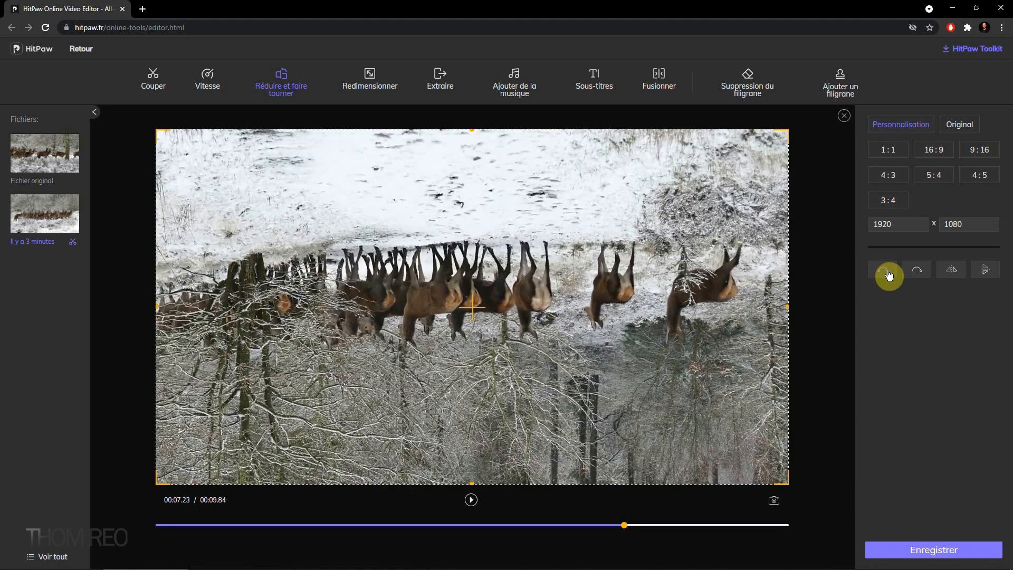
left_click(888, 270)
left_click(889, 271)
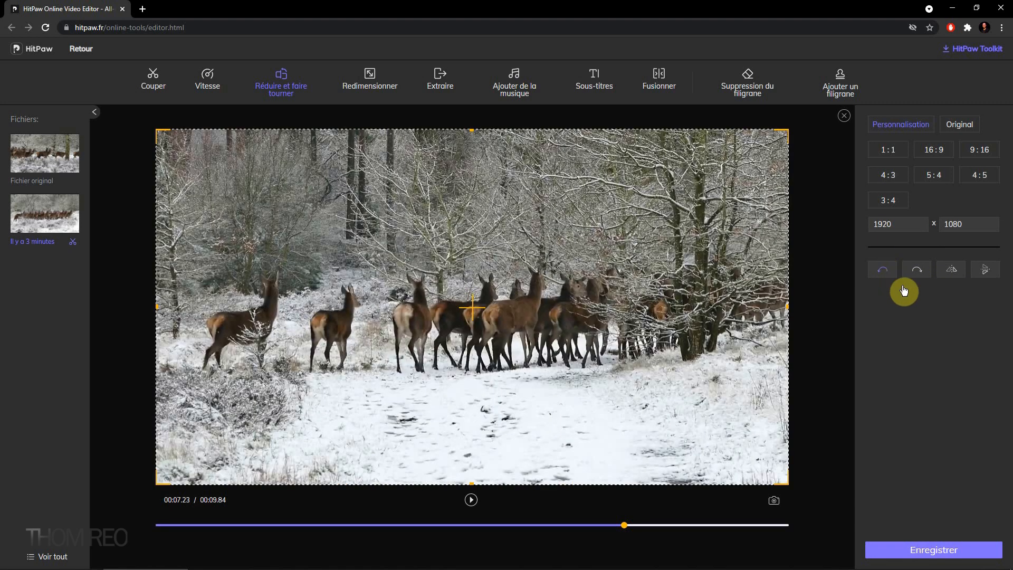
Try mirroring the clip horizontally and vertically, and reset its crop to the original format
left_click(952, 274)
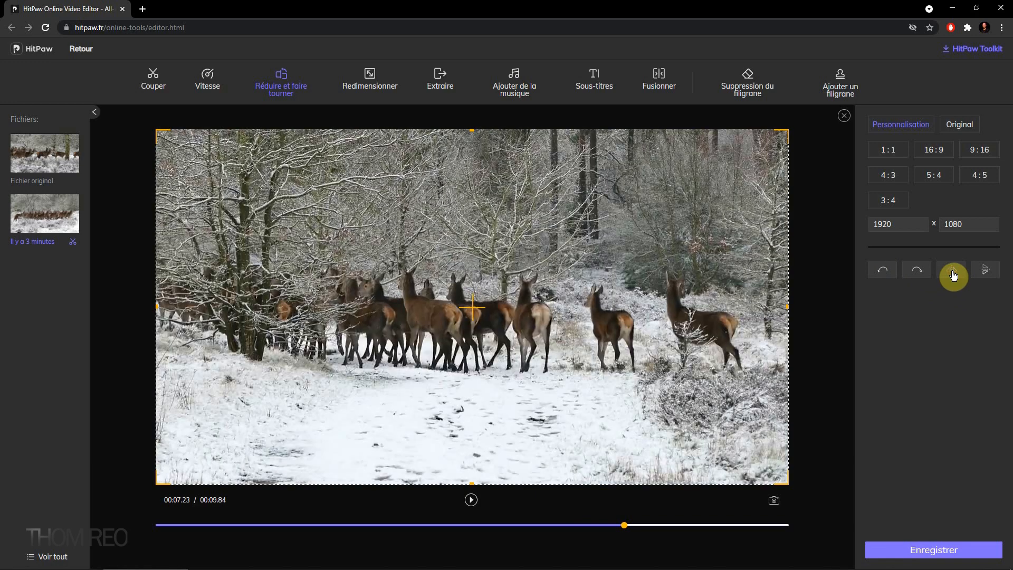
left_click(952, 275)
left_click(953, 275)
left_click(953, 275)
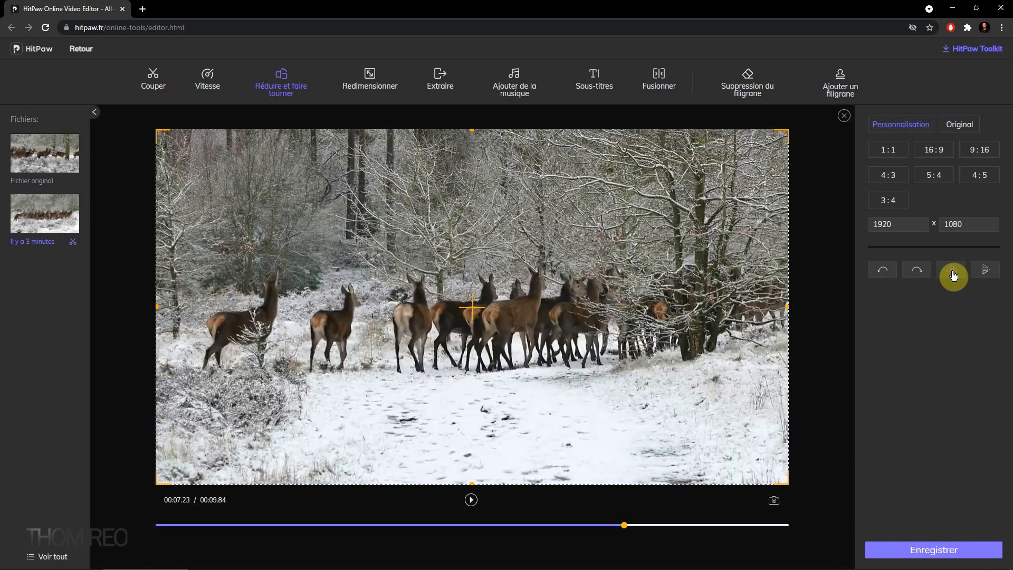
left_click(995, 271)
left_click(996, 271)
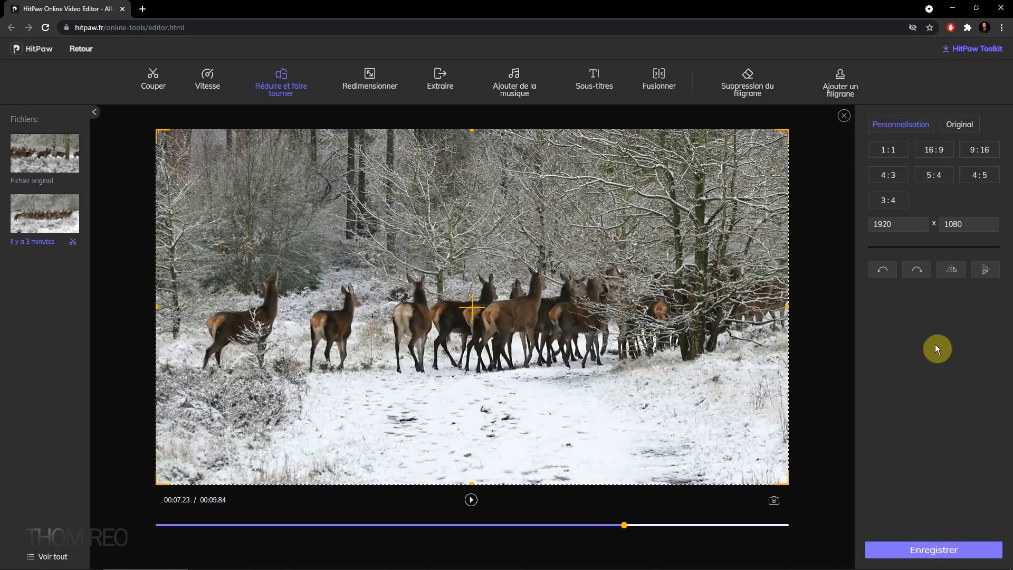
left_click(961, 127)
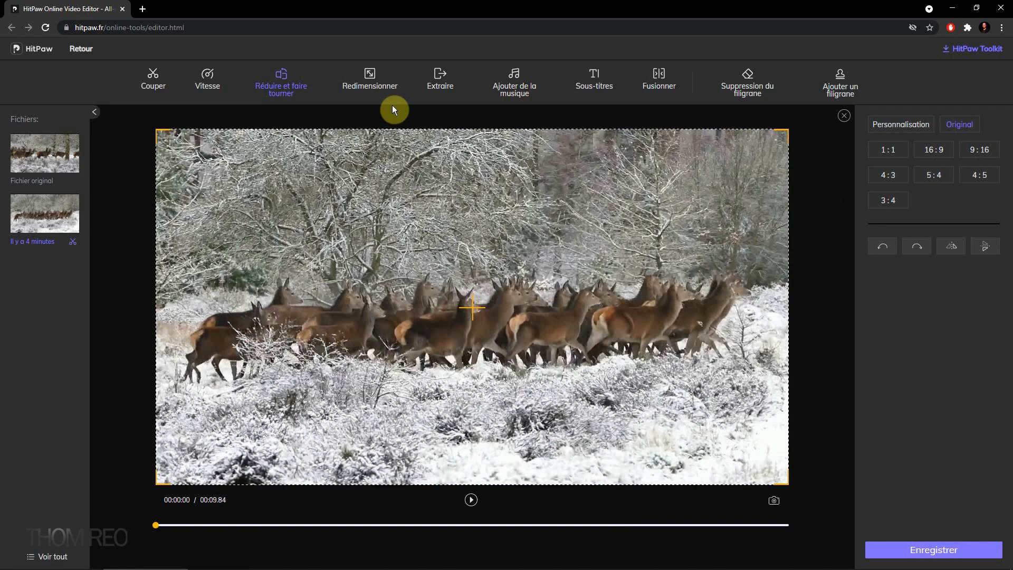
Resize the clip to the 9:16 format after comparing the 1:1, 4:5, 5:4 and 21:9 formats
left_click(379, 87)
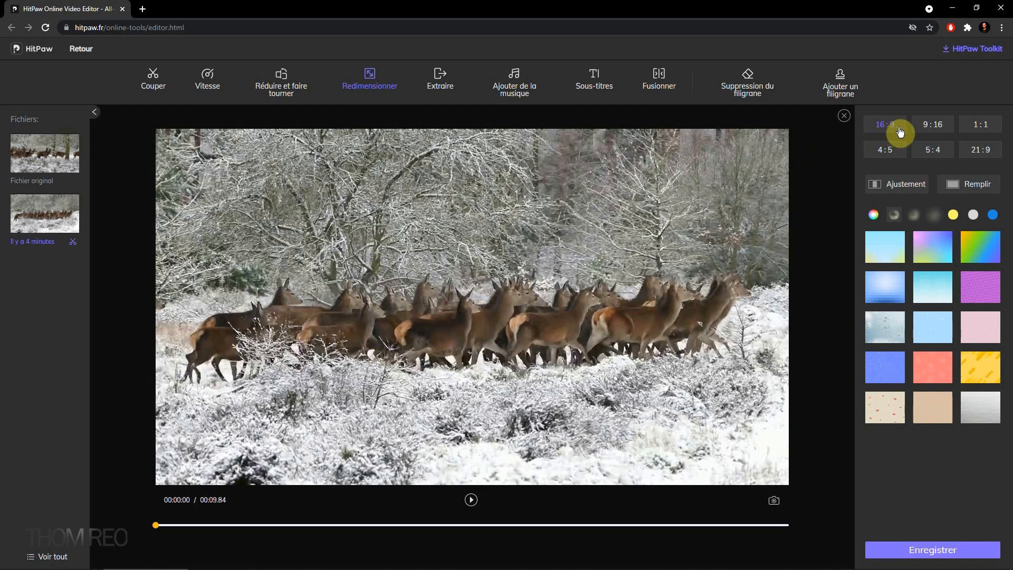
left_click(943, 132)
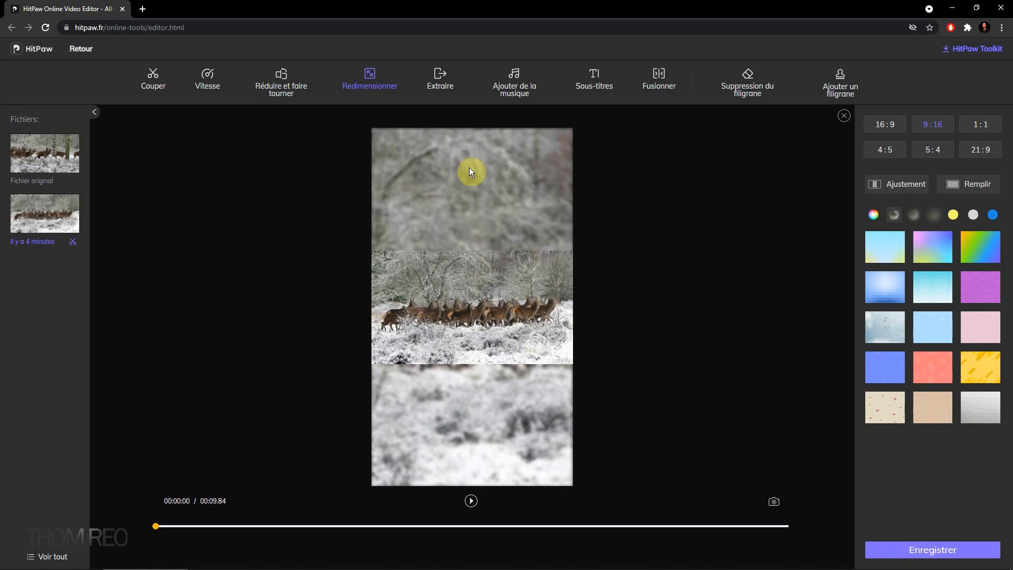
left_click(982, 123)
left_click(896, 154)
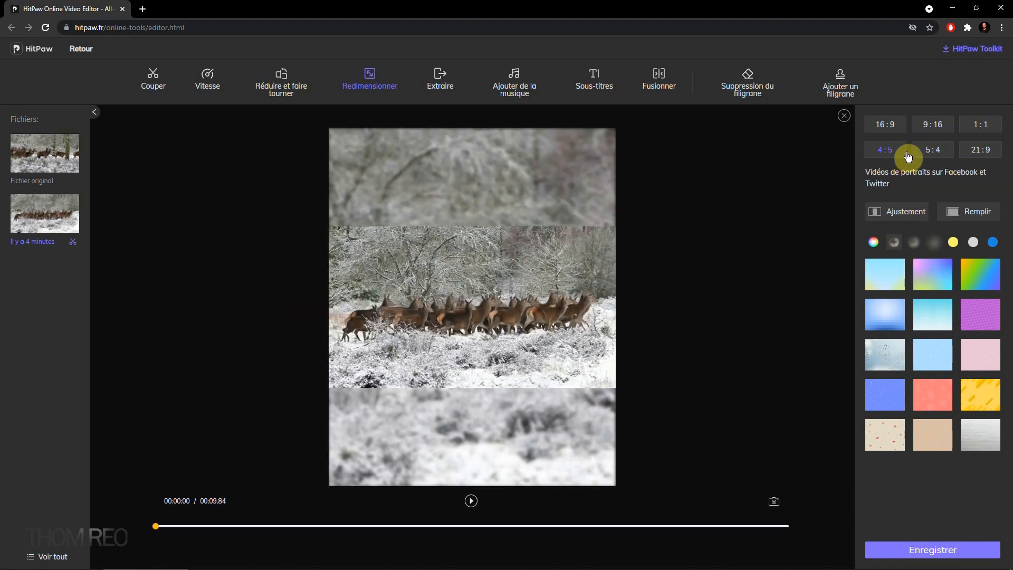
left_click(932, 153)
left_click(976, 154)
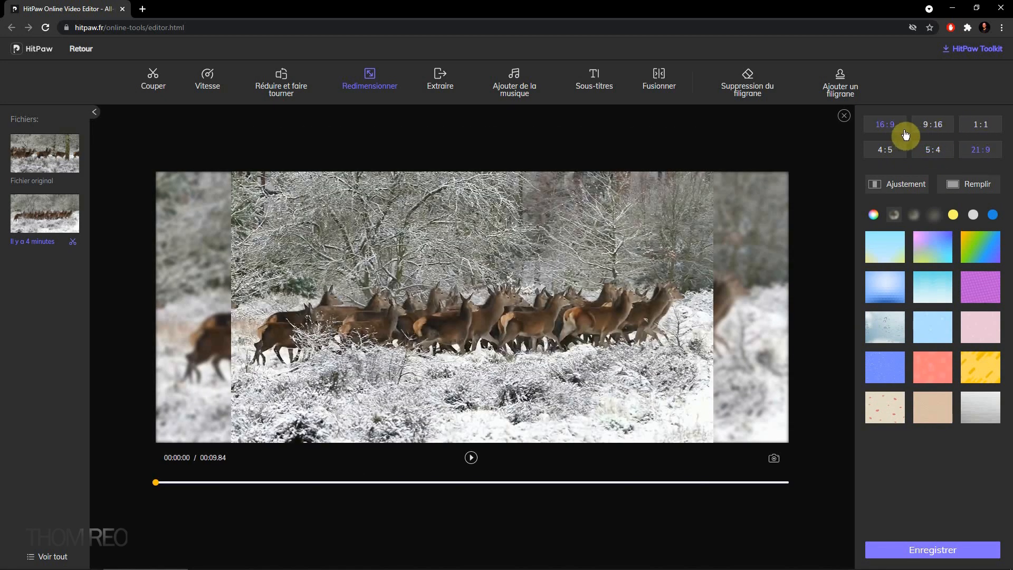
left_click(937, 128)
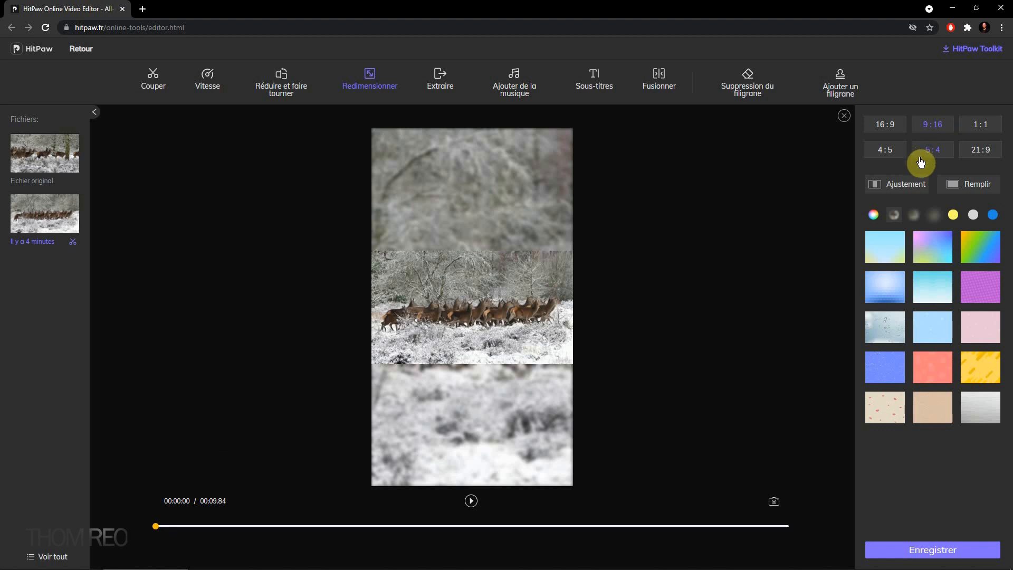
Try filling the 9:16 frame with the video, return to the fitted layout, and compare yellow and blurred backgrounds
left_click(962, 186)
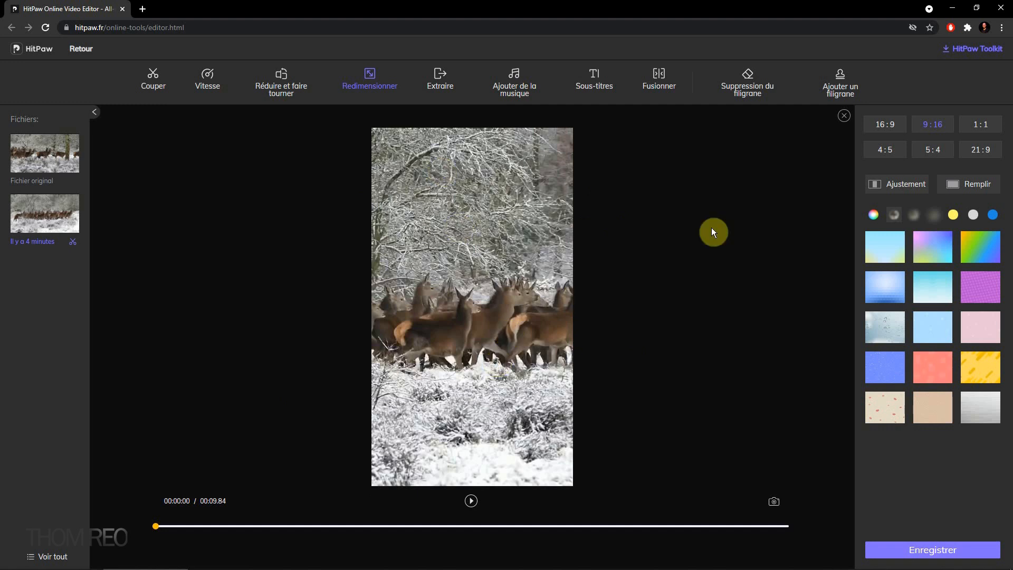
left_click(894, 191)
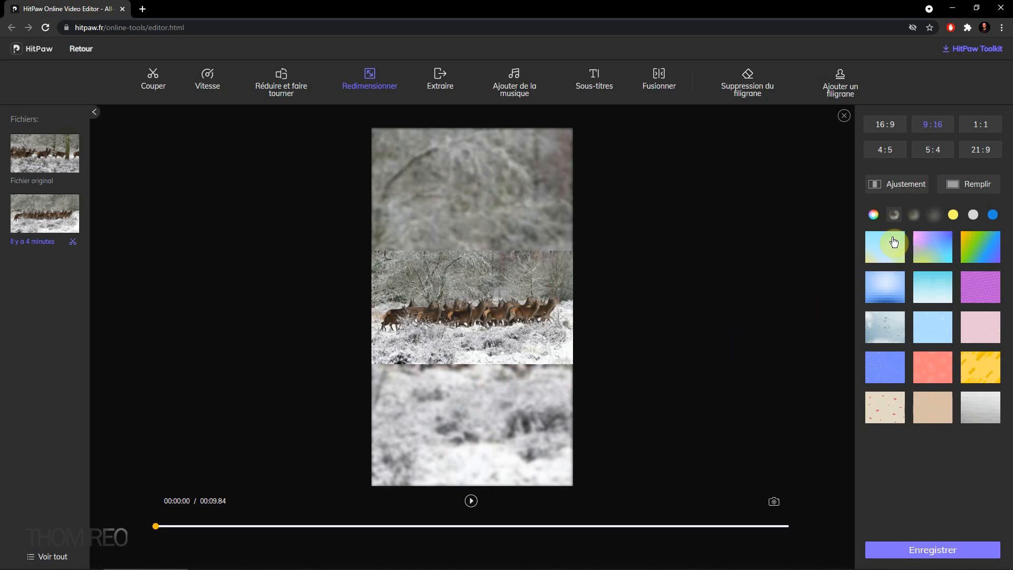
left_click(954, 214)
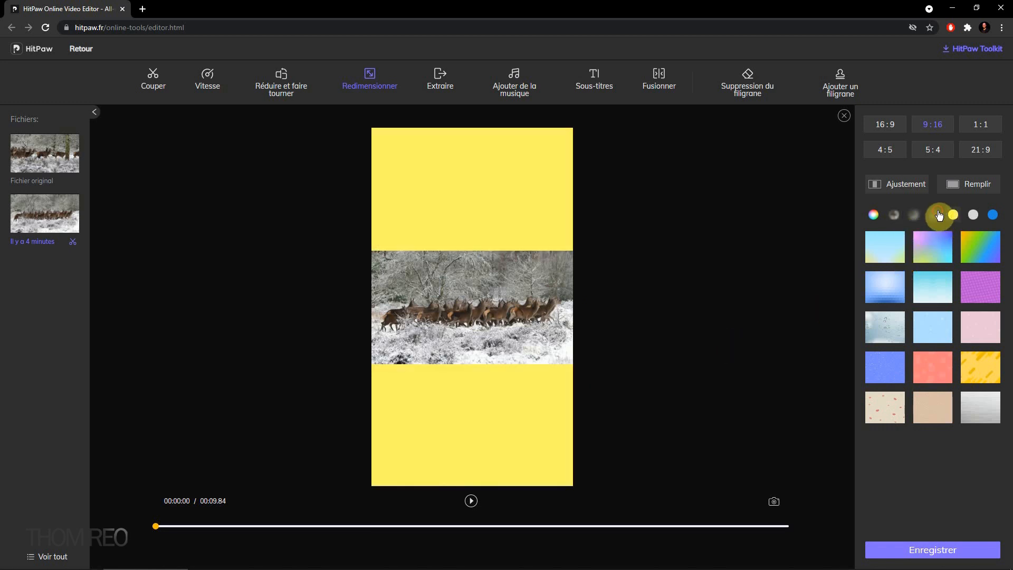
left_click(934, 215)
left_click(895, 217)
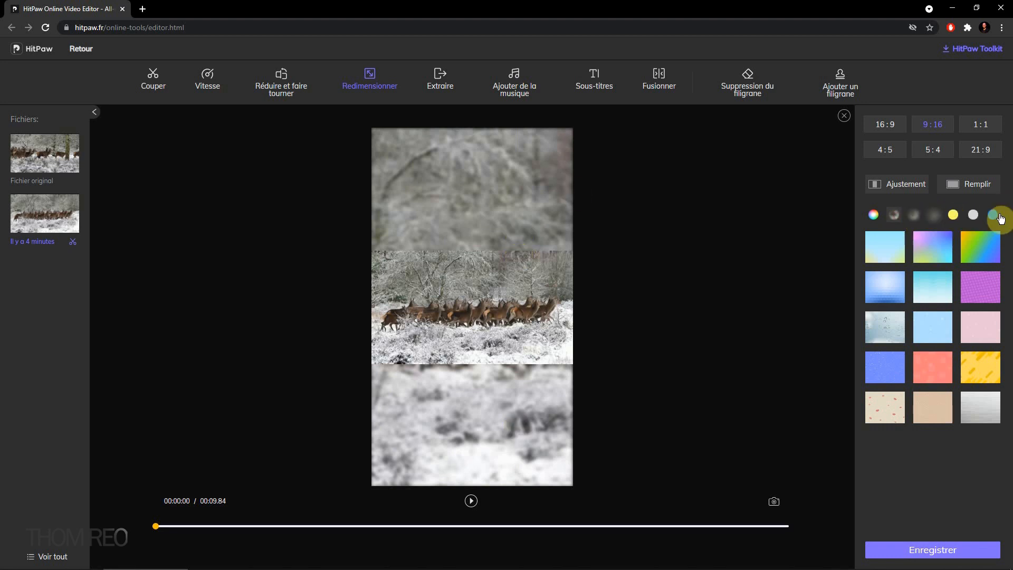
Compare several patterned backgrounds, apply the turquoise-to-white wave background behind the fitted video, and preview the result
left_click(975, 259)
left_click(885, 408)
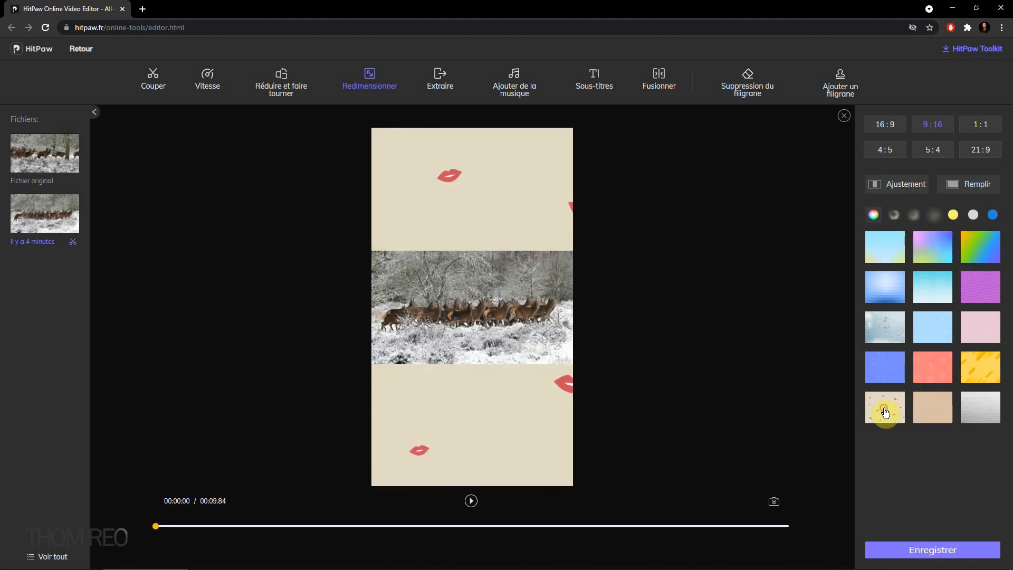
left_click(891, 338)
left_click(931, 321)
left_click(978, 327)
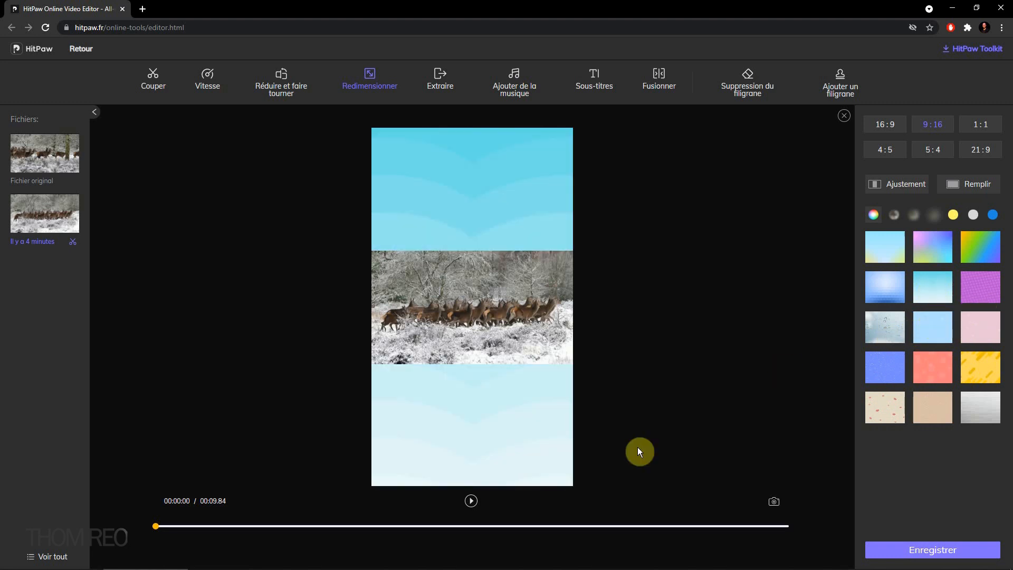
left_click(475, 502)
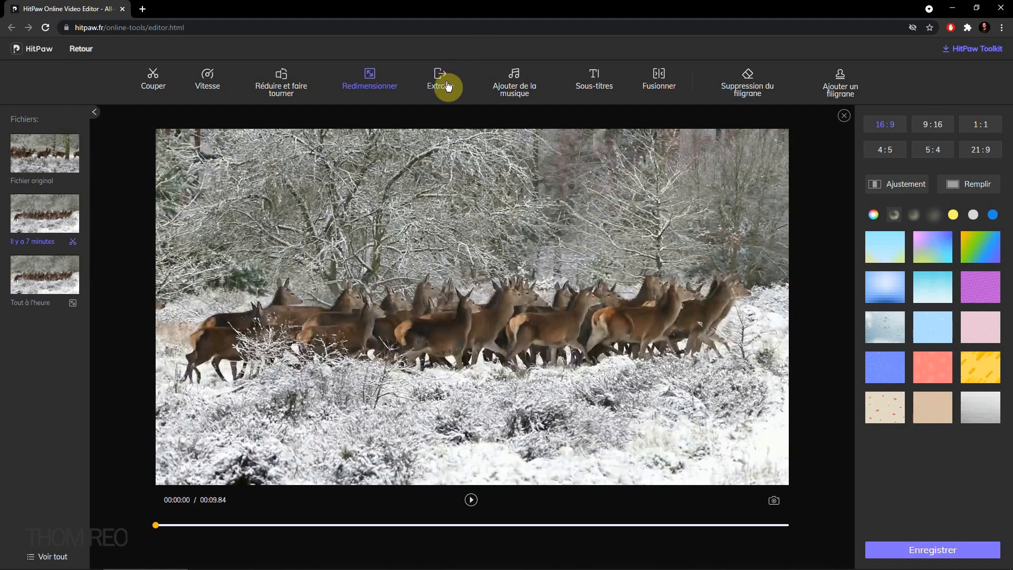
Open the audio extraction tool and play a few seconds of the basketball video
left_click(446, 85)
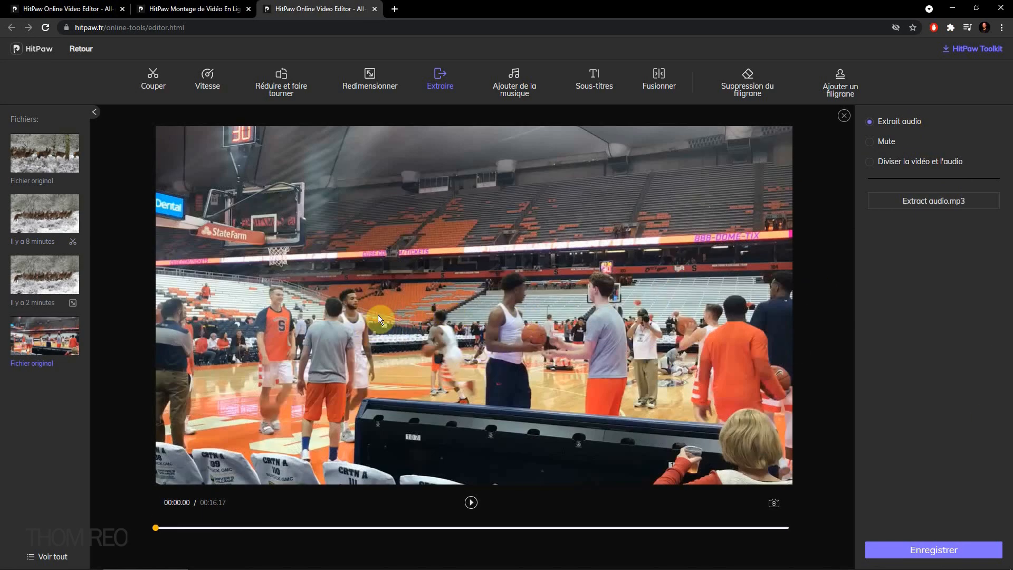
left_click(472, 504)
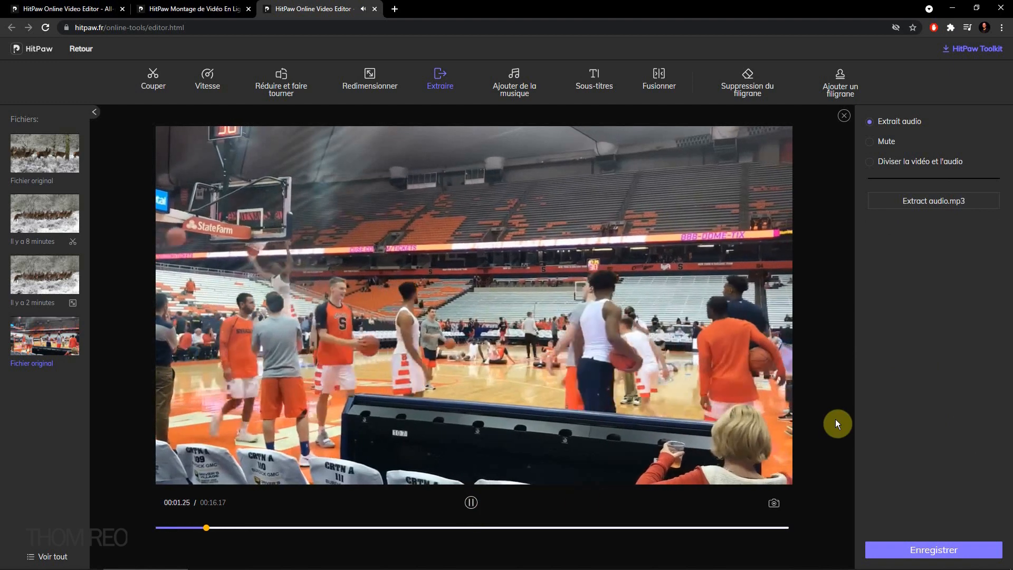
left_click(470, 502)
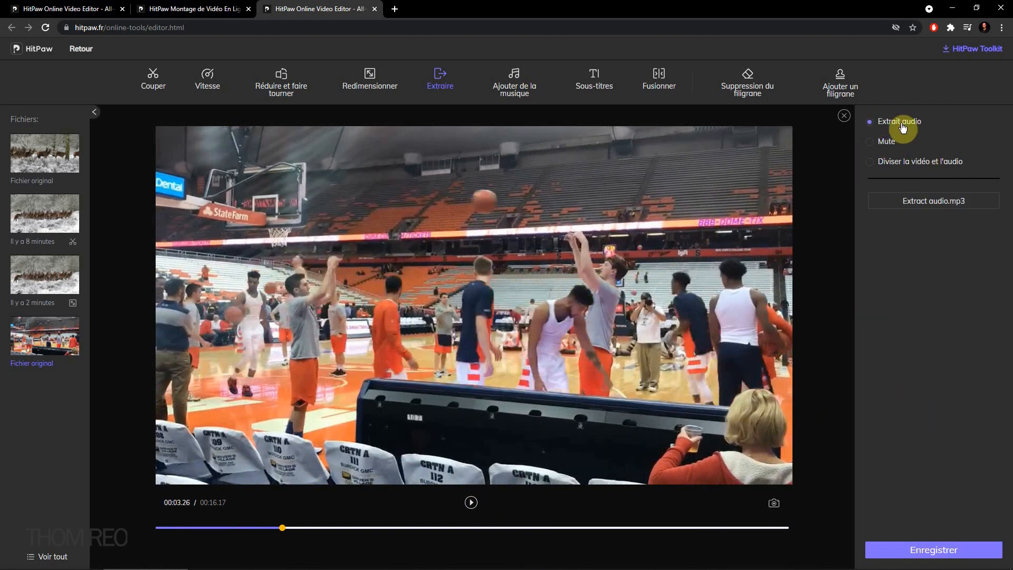
Export the basketball video's audio as an MP3, listen to the downloaded file, and close the player
left_click(937, 549)
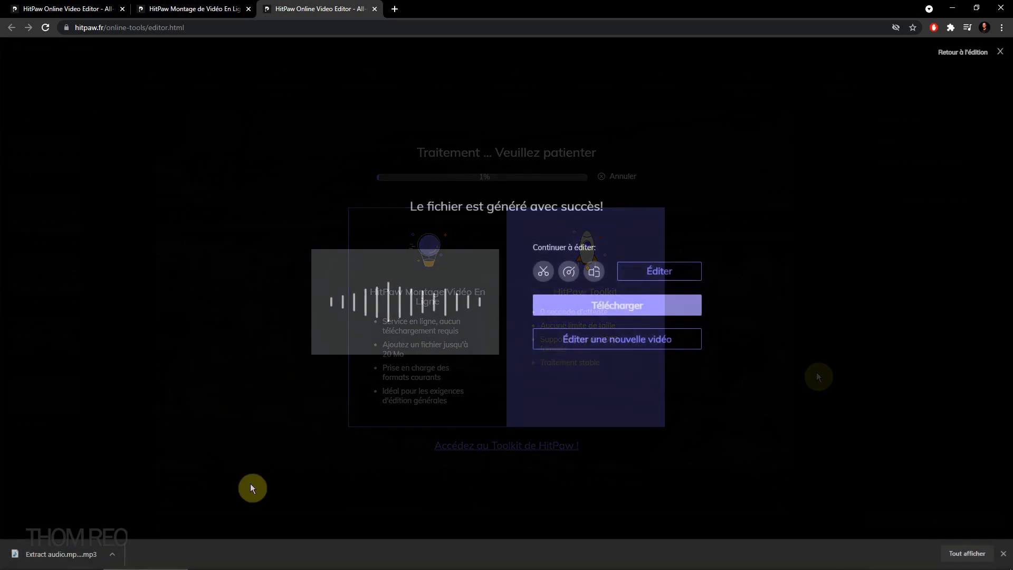
left_click(69, 552)
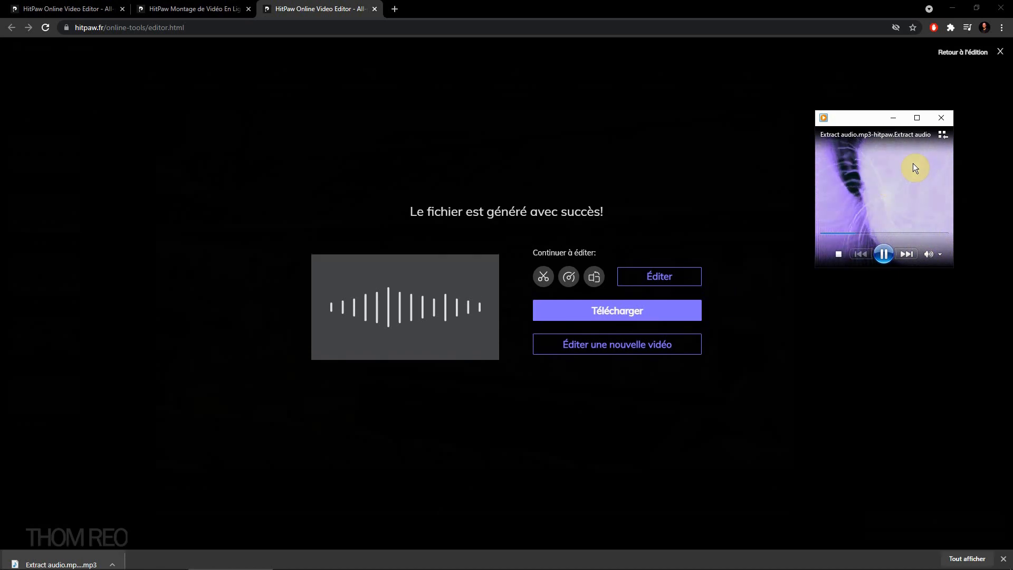
left_click(941, 117)
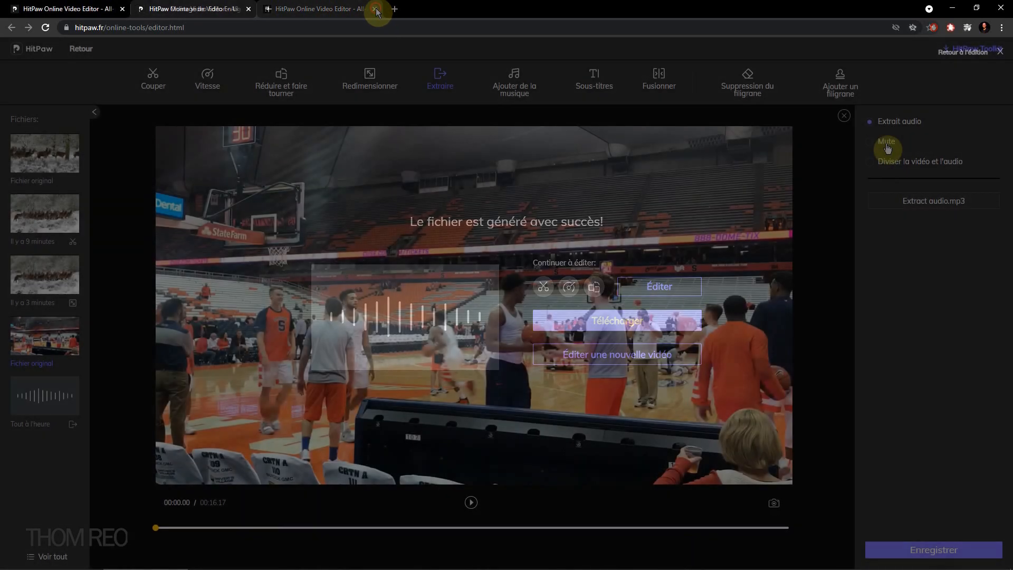
Export a muted MP4 copy of the basketball video
left_click(883, 142)
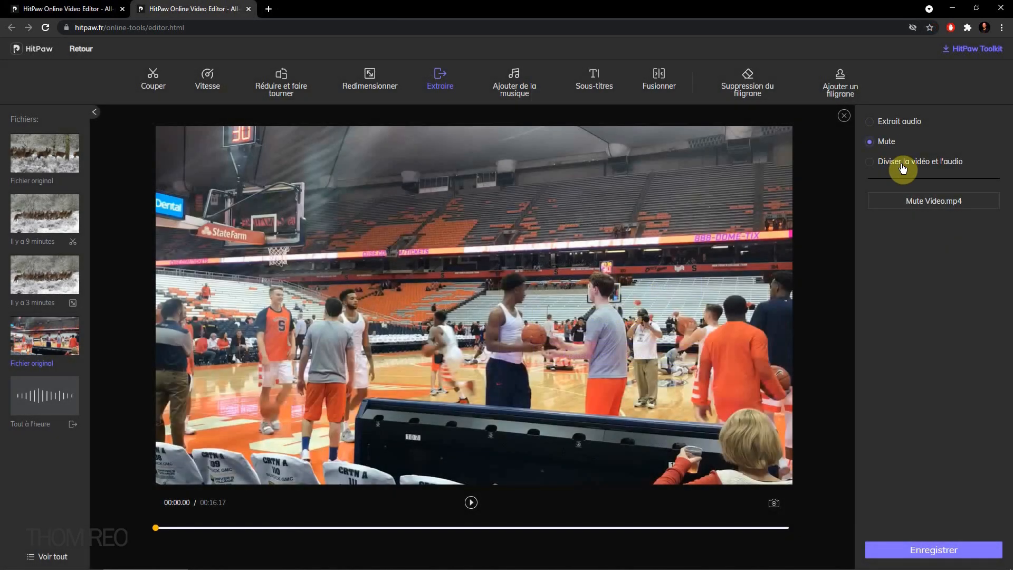
left_click(932, 549)
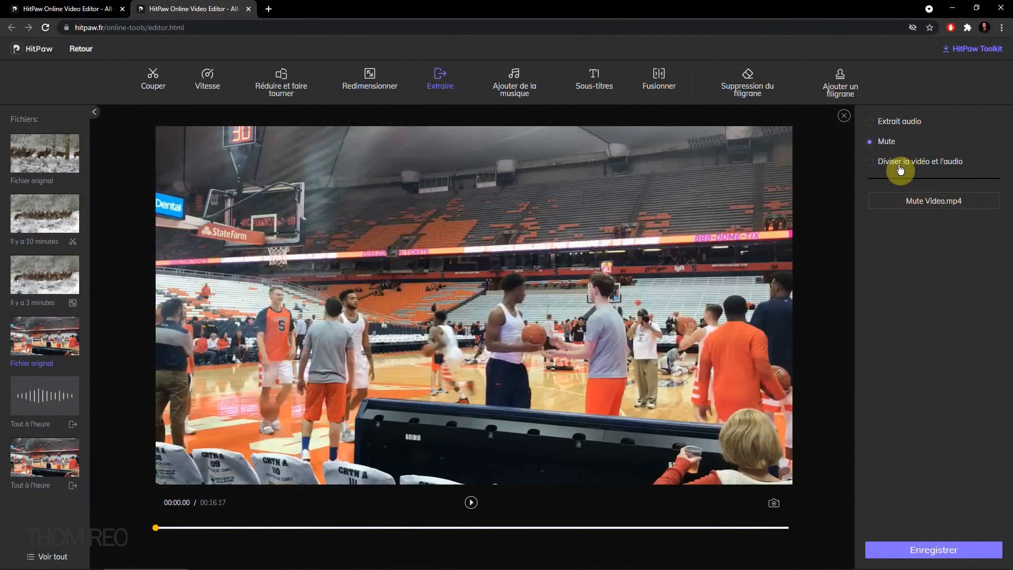
Split the basketball video into a muted MP4 and an audio MP3, export both, and play the downloaded files
left_click(927, 548)
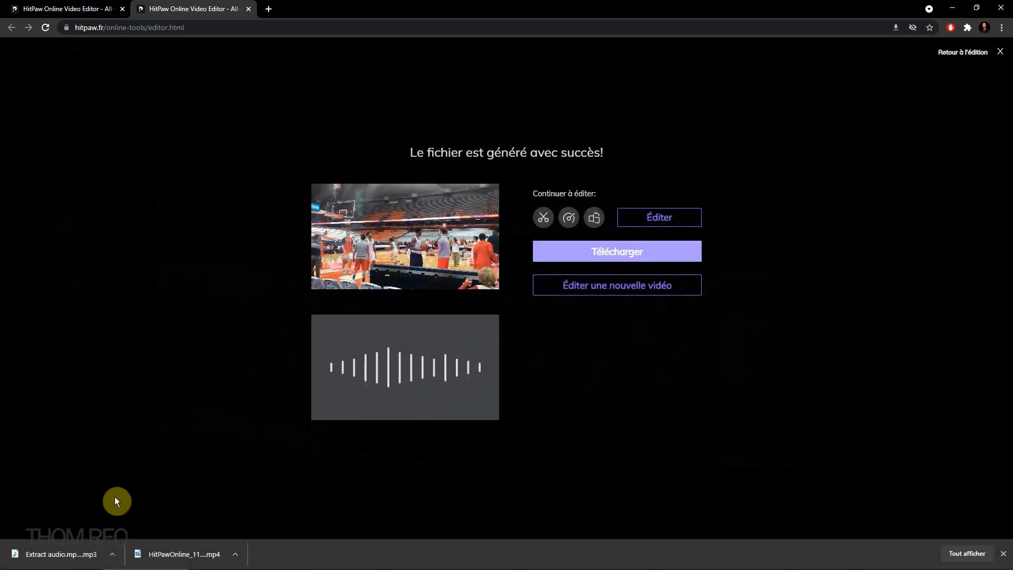
left_click(173, 554)
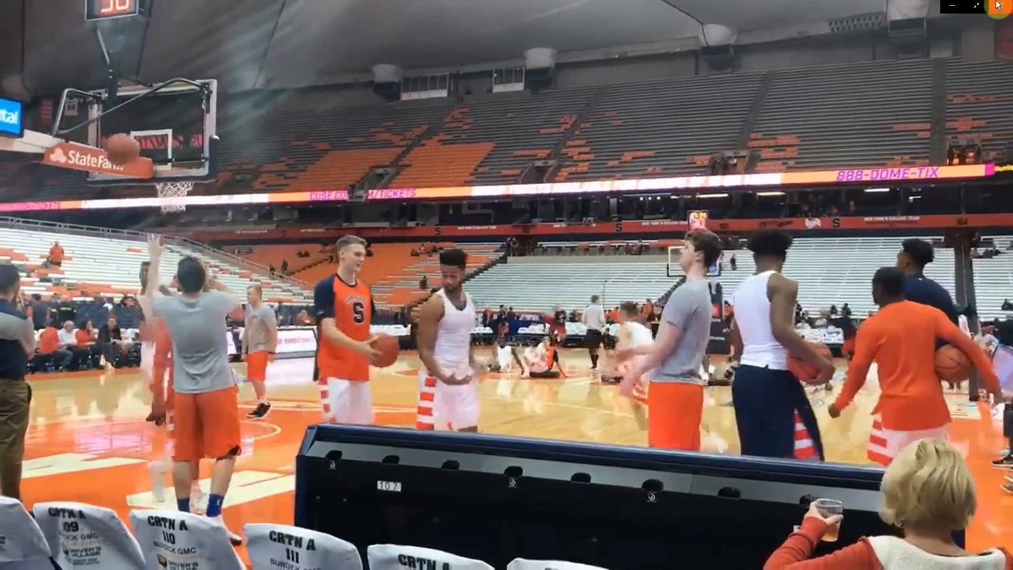
left_click(997, 6)
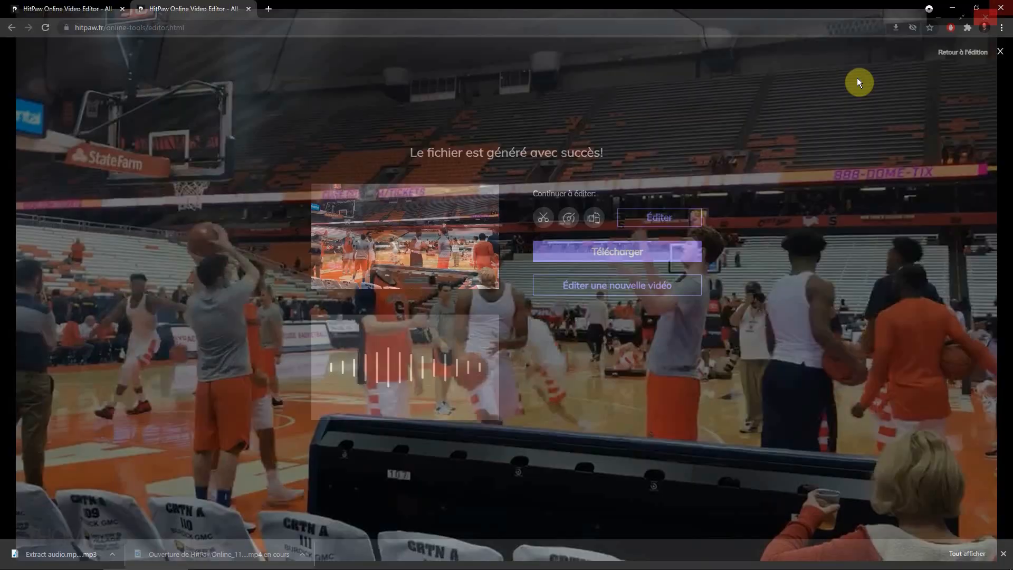
left_click(89, 554)
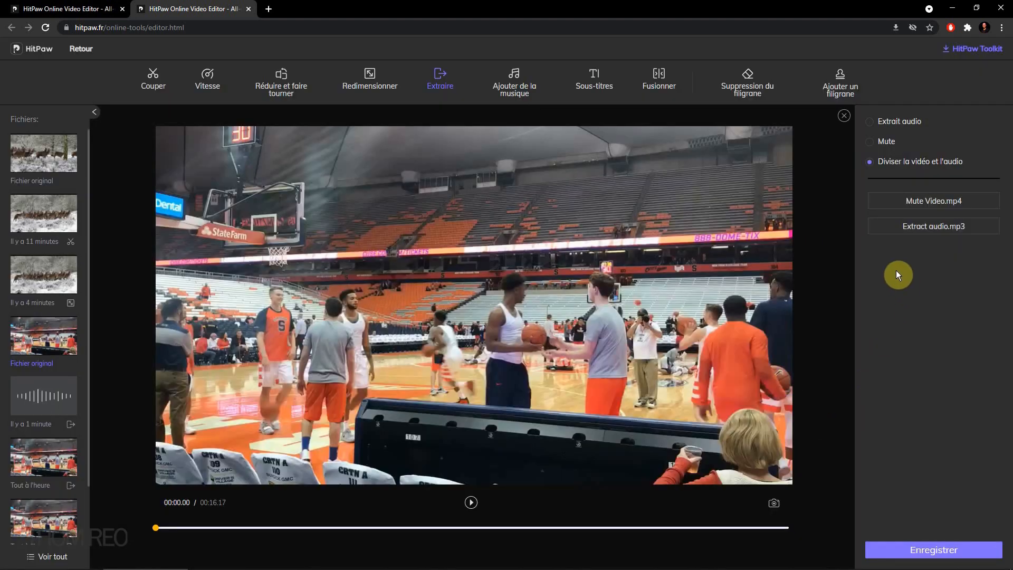
Add M1.mp3 as background music to the basketball video and preview a few seconds
left_click(516, 89)
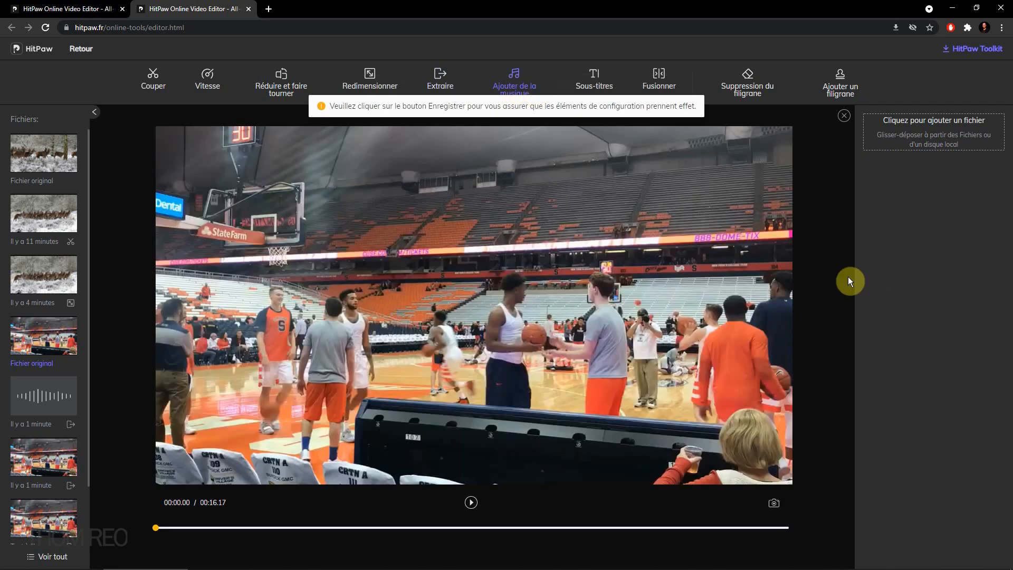
left_click(937, 135)
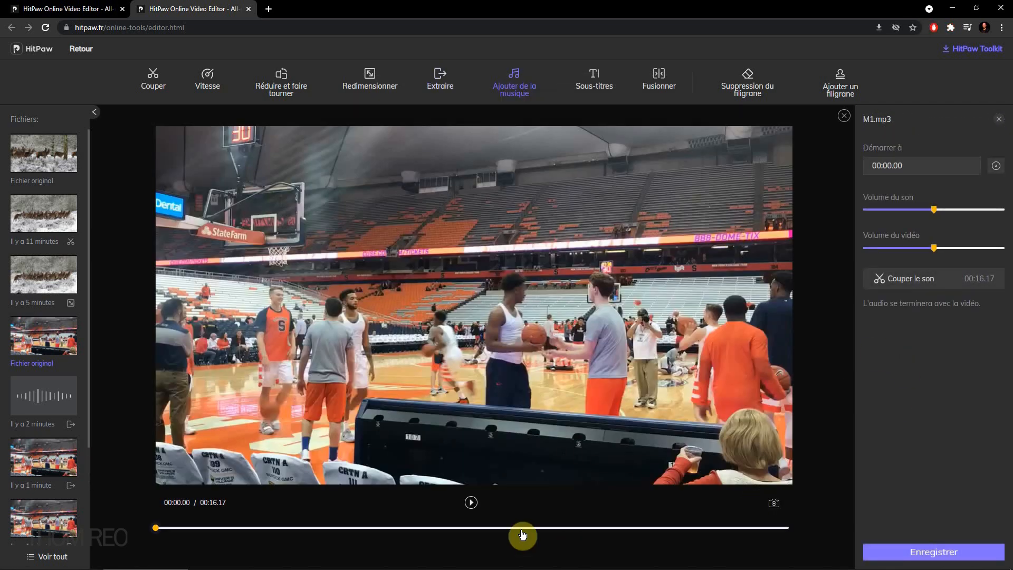
left_click(473, 507)
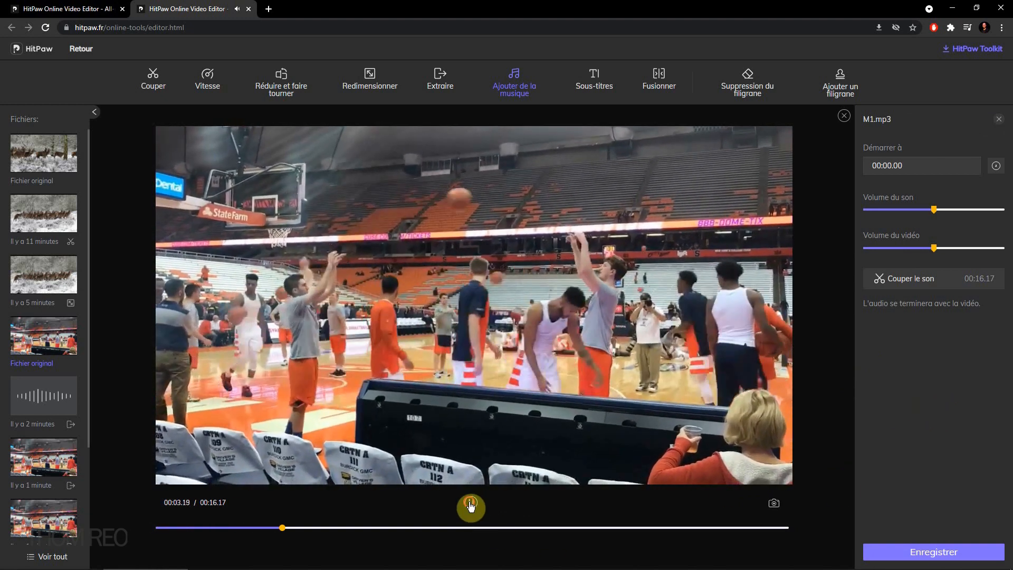
left_click(469, 505)
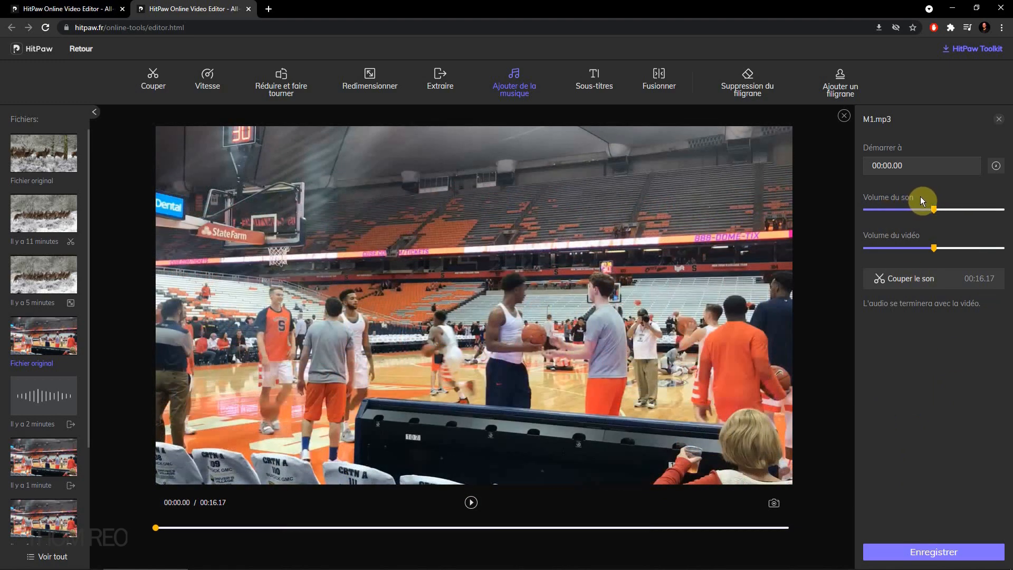
Try the music volume at about three quarters and the video volume at about one quarter, and preview the mix
left_click_drag(935, 209, 972, 214)
left_click_drag(933, 248, 899, 251)
left_click(469, 502)
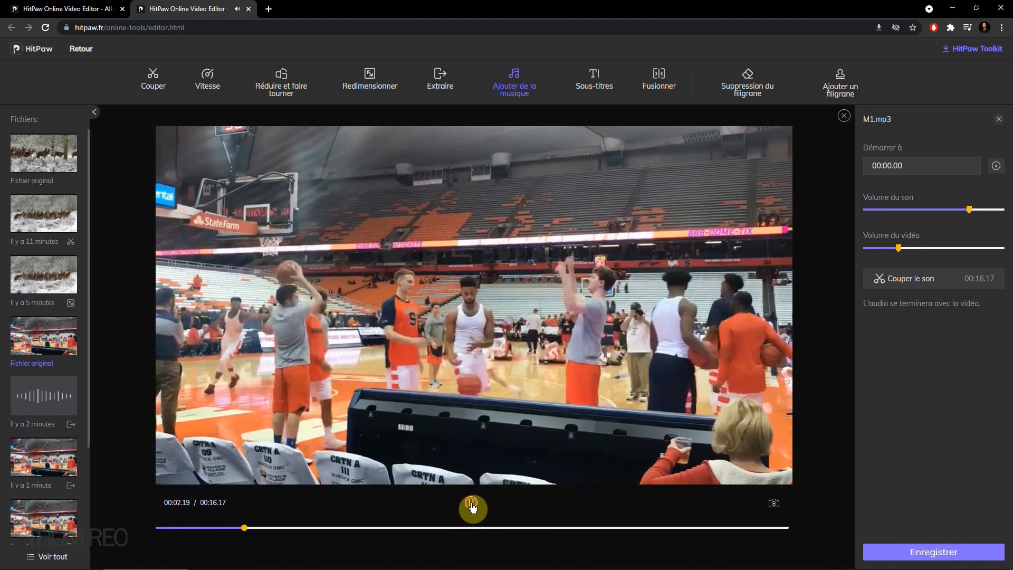
left_click(471, 502)
Set the music volume to about one quarter and the video volume to about three quarters, and preview the mix
left_click_drag(967, 212, 891, 212)
left_click_drag(898, 248, 971, 247)
left_click(469, 504)
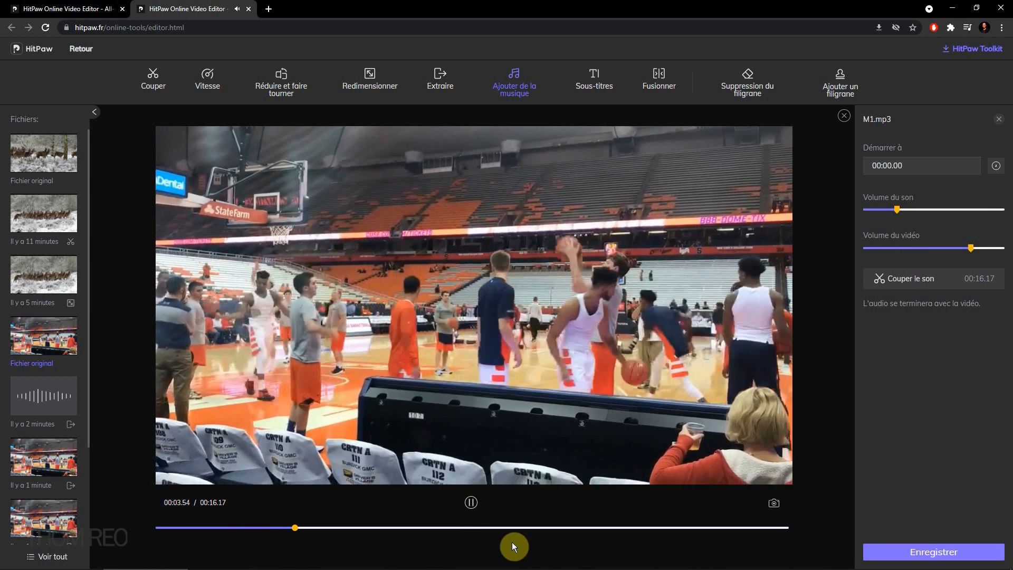
left_click(471, 505)
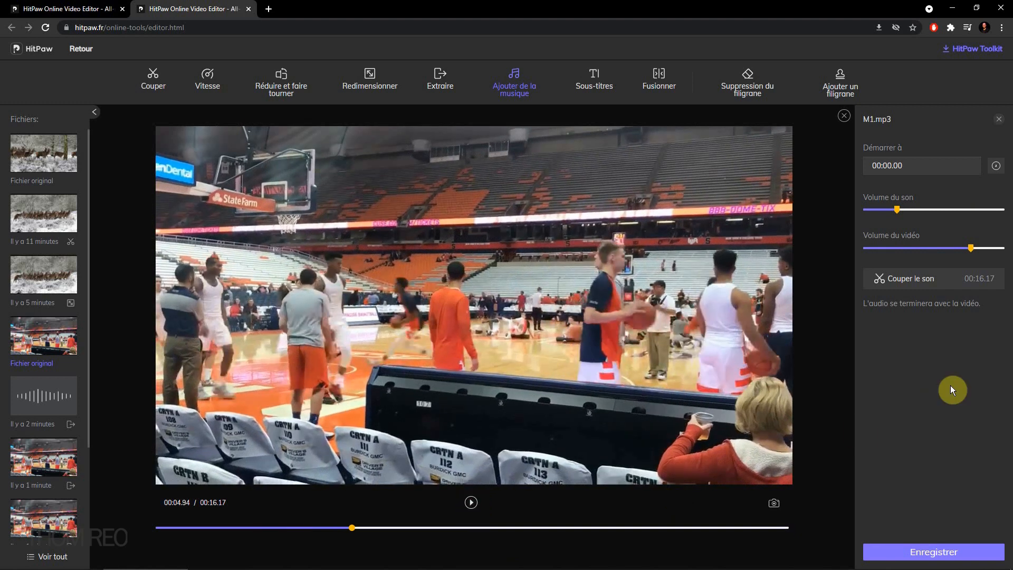
Trim the M1.mp3 music to the section from 00:00.00 to 00:30.64
left_click(909, 285)
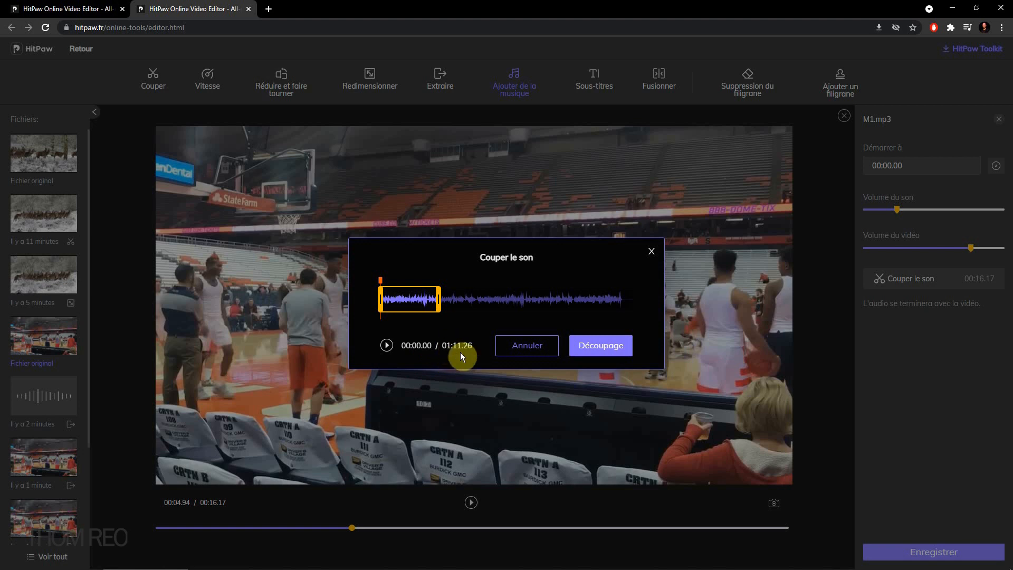
left_click_drag(436, 295, 486, 292)
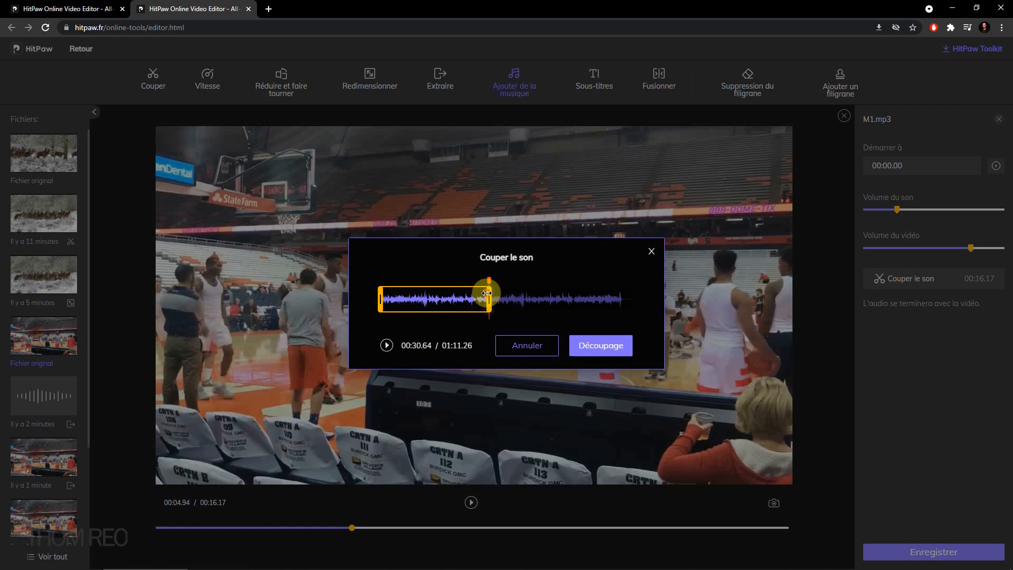
mouse_move(380, 295)
left_mouse_down()
mouse_move(409, 296)
mouse_move(380, 296)
left_mouse_up()
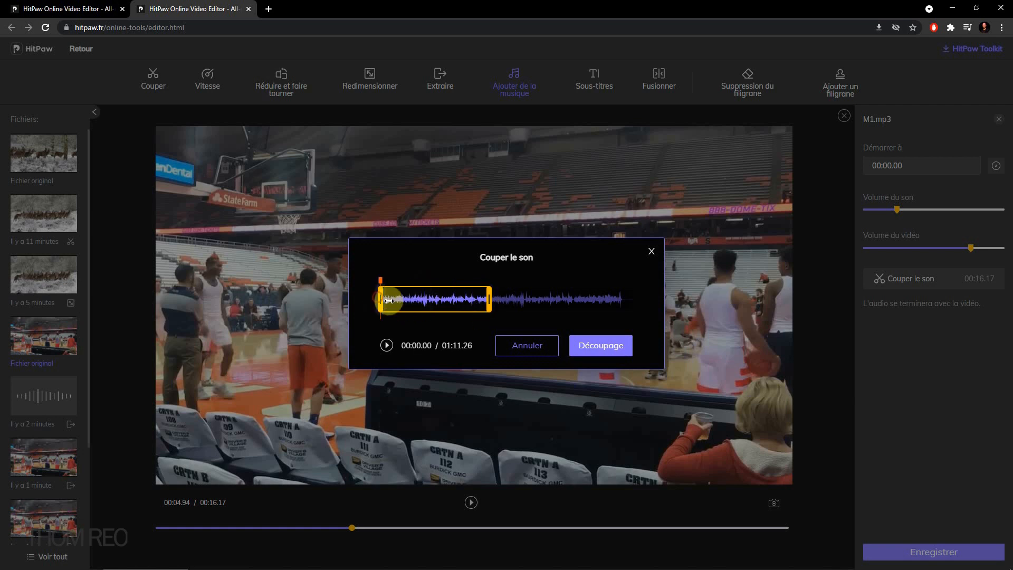
left_click(570, 353)
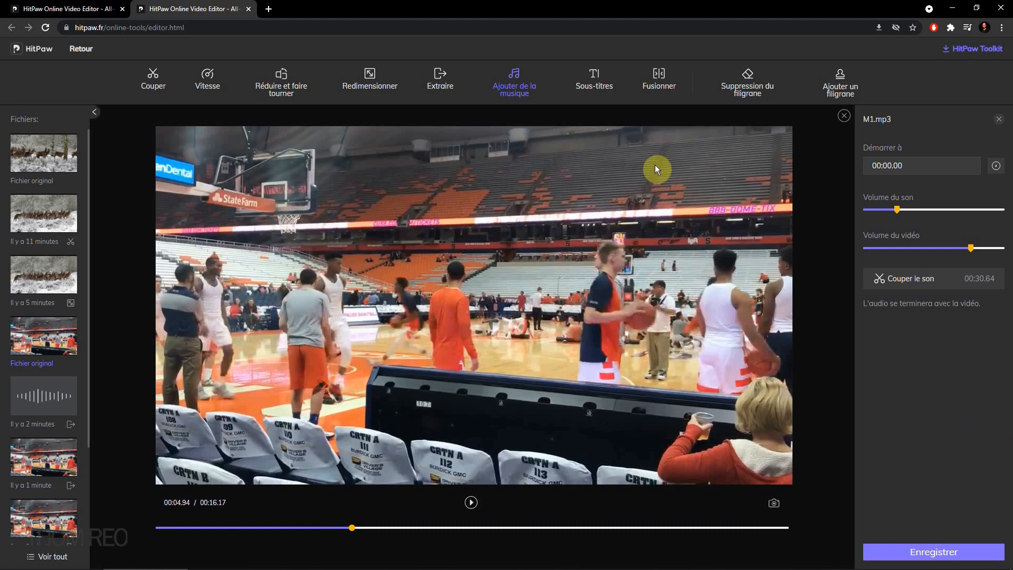
Add a subtitle to the basketball video, timed from 00:05.01 to 00:10.02
left_click(589, 91)
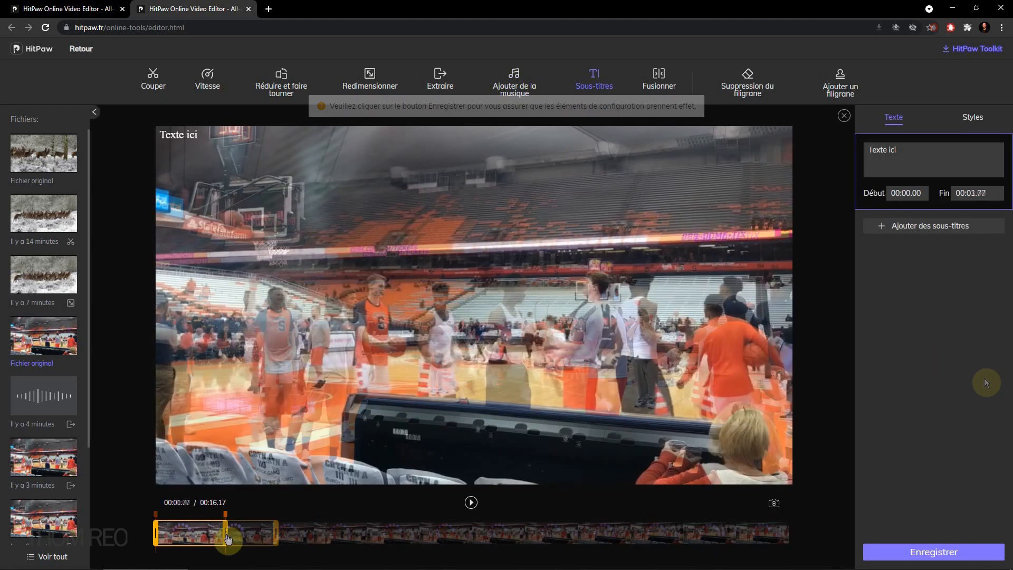
left_click_drag(225, 533, 525, 536)
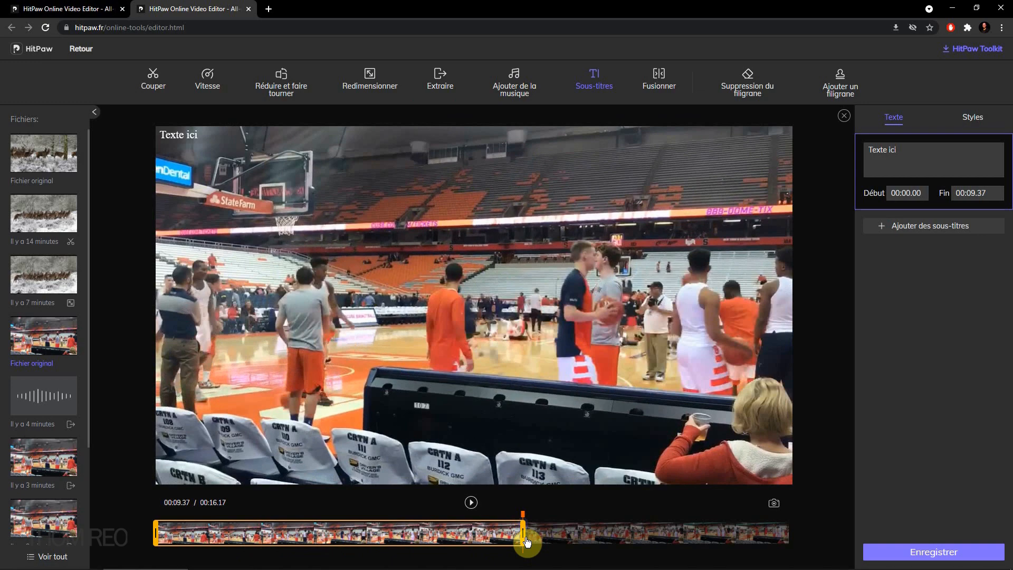
left_click_drag(155, 532, 356, 538)
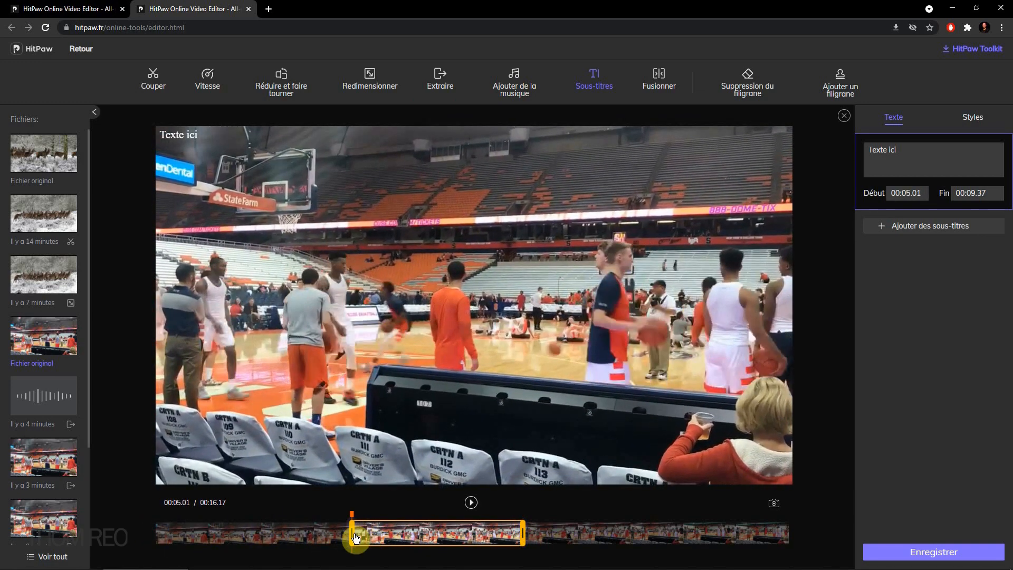
left_click_drag(521, 533, 548, 530)
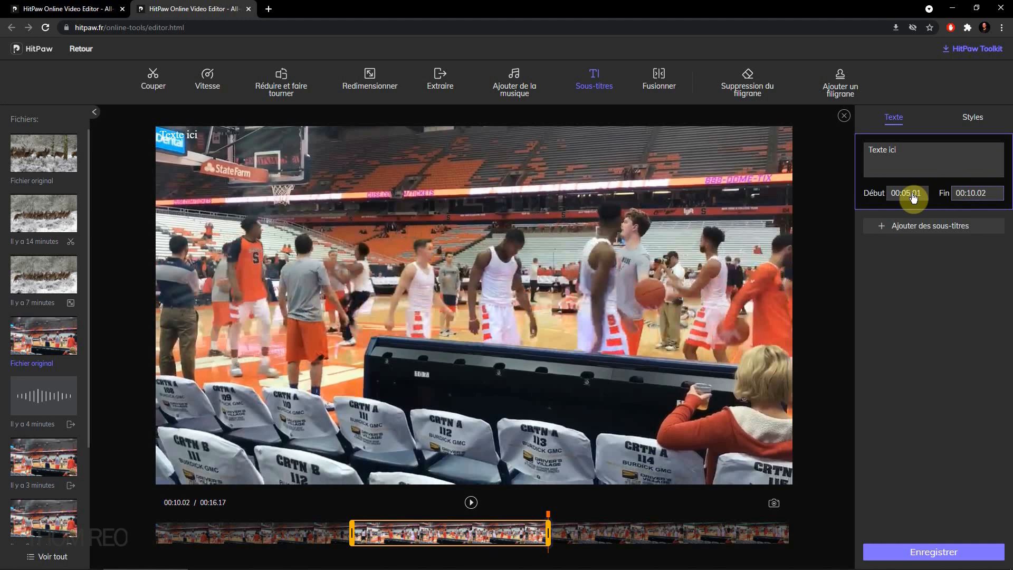
Enter the subtitle text "Super match, les gars !", preview it, and move it to the lower centre of the video frame
left_click(900, 150)
type("Super match, les gars !")
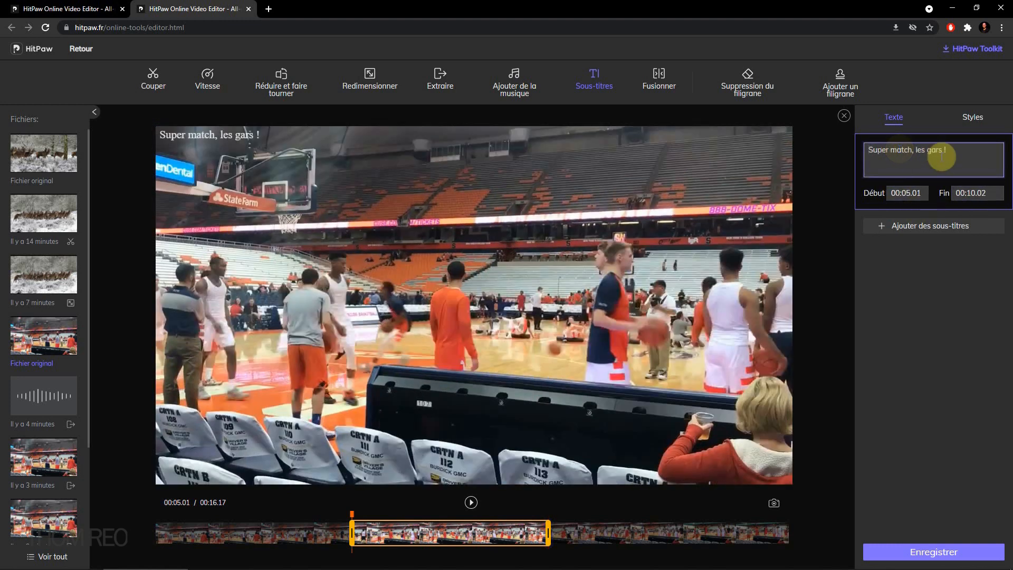
left_click(471, 504)
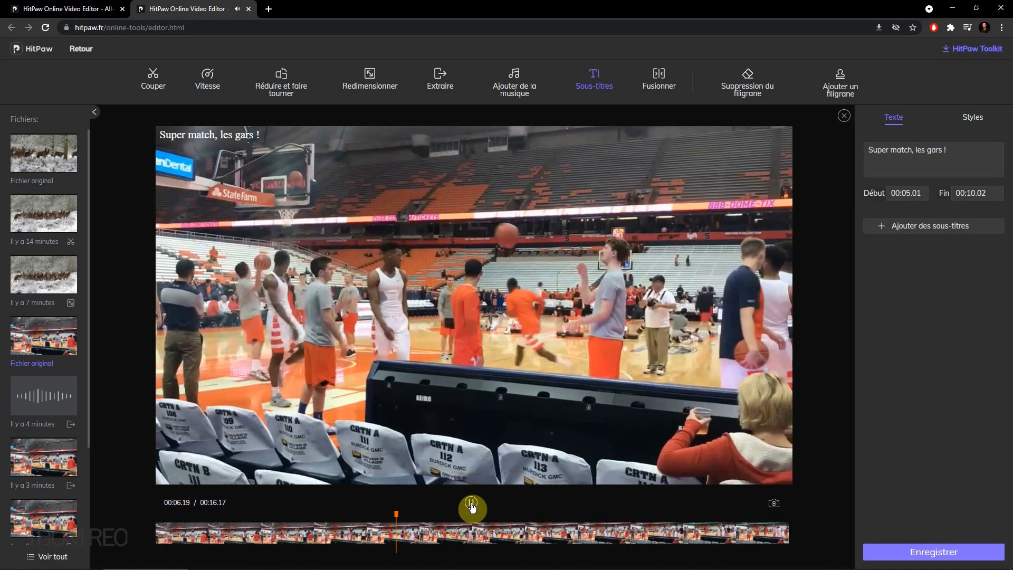
left_click(471, 503)
left_click(217, 139)
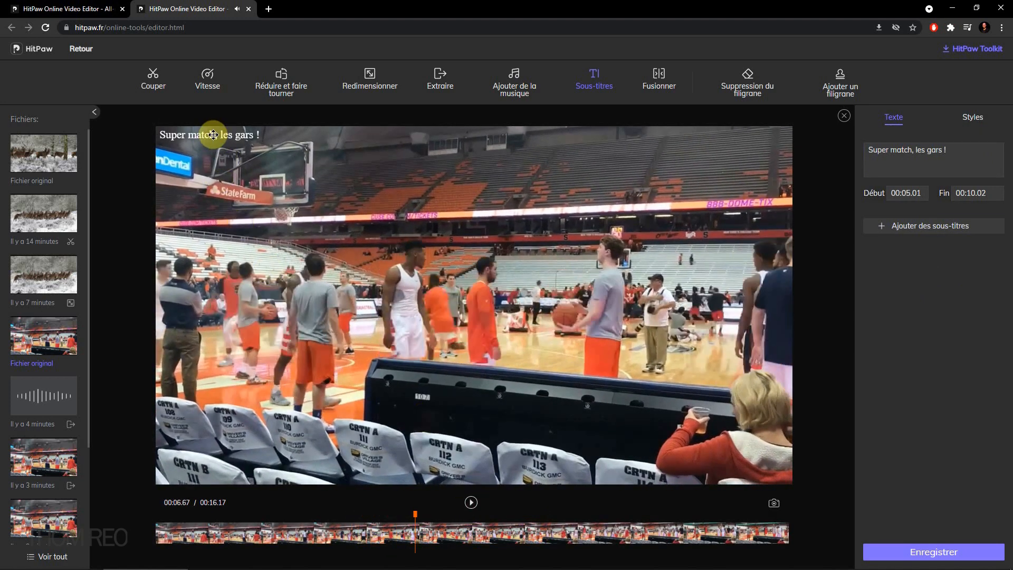
left_click_drag(214, 135, 477, 417)
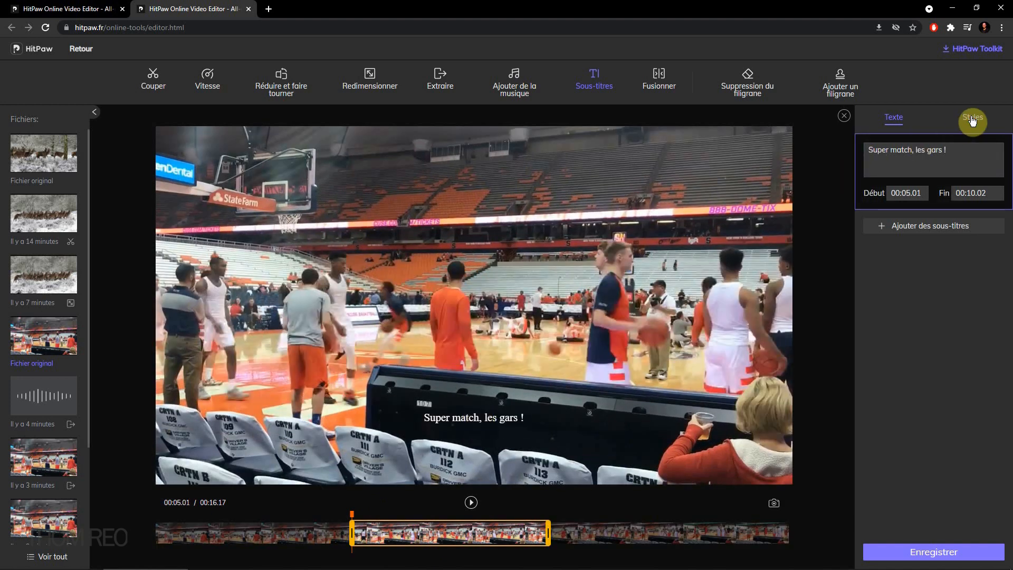
Style the subtitle in Helvetica at 32px with yellow text and no background, and preview it in the video
left_click(973, 121)
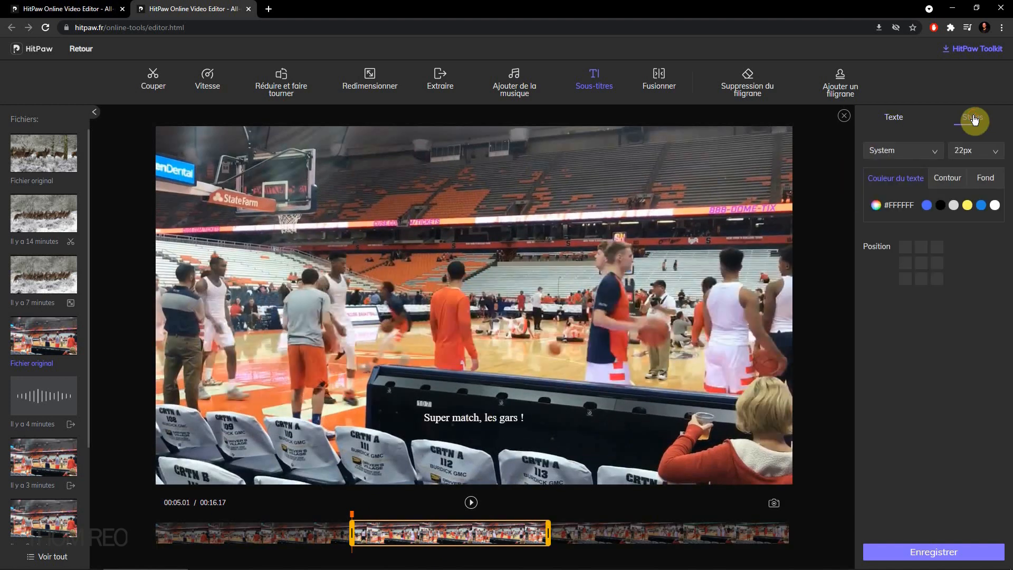
left_click(986, 151)
left_click(977, 189)
left_click(986, 151)
left_click(973, 289)
left_click(475, 504)
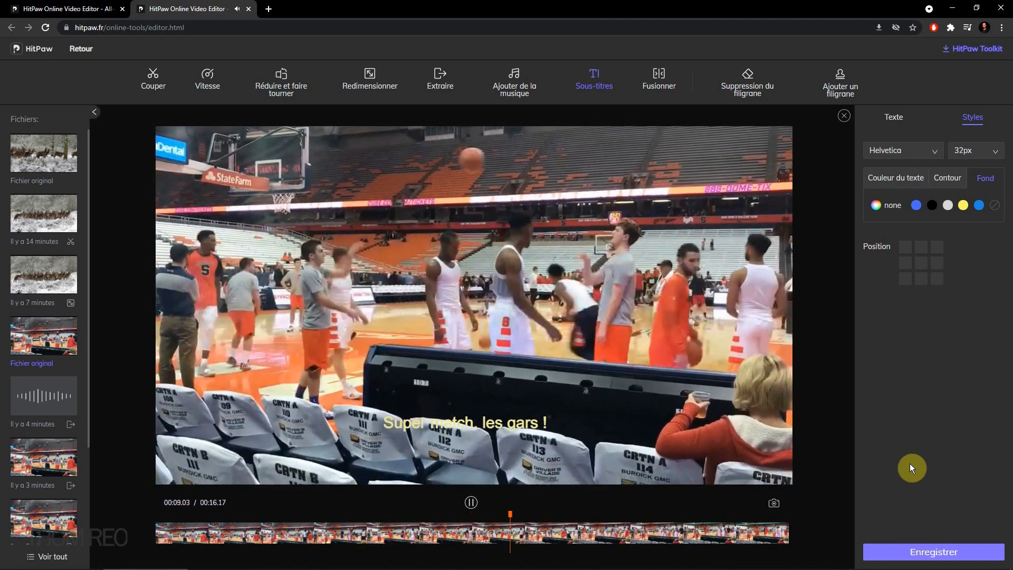
left_click(390, 397)
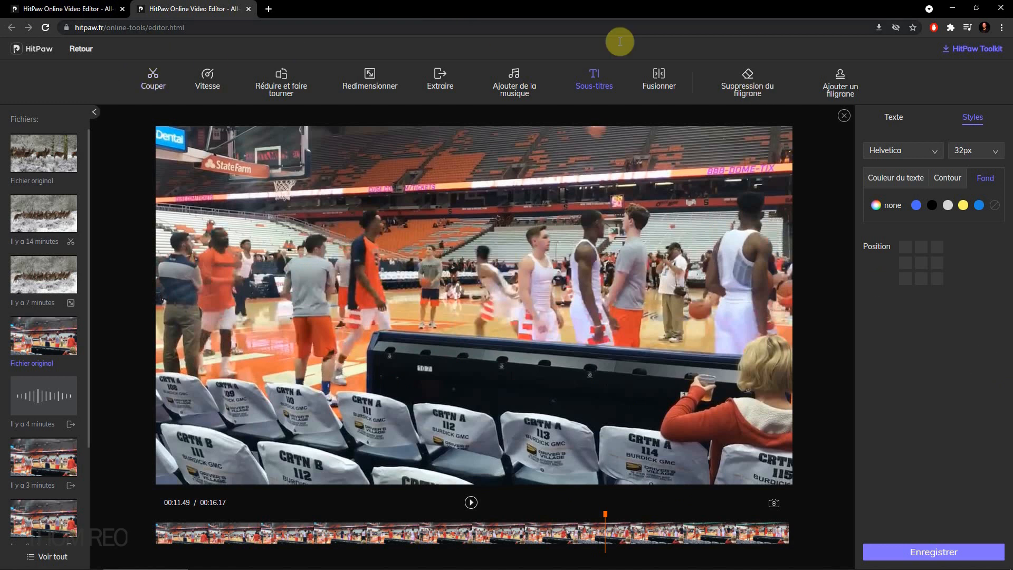
Open the video merging tool for the basketball clip vid7.mp4
left_click(663, 84)
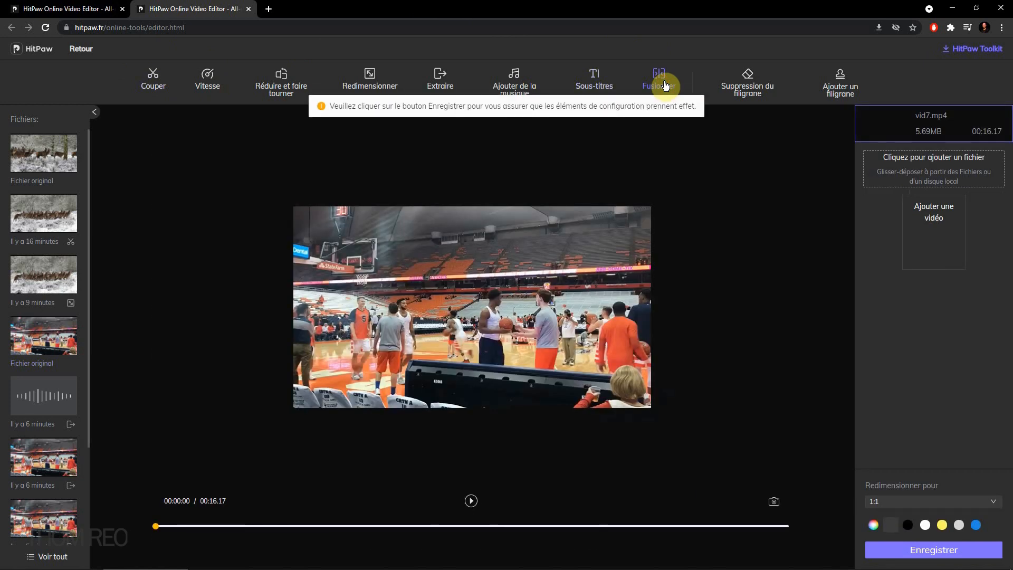